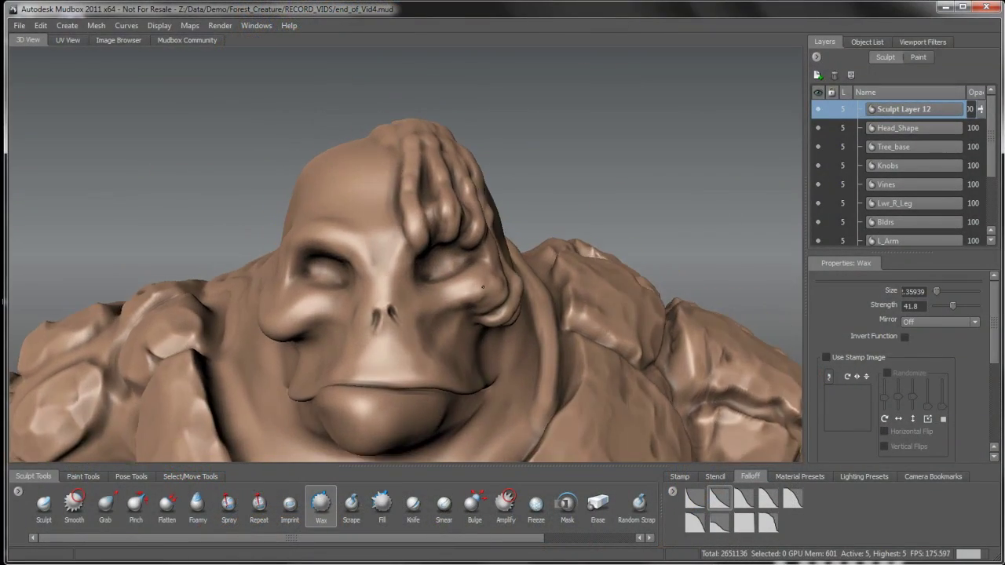
- Reshape the brow and inner corner of the uncovered eye socket with the Grab brush, giving it an angry slant
left_click(105, 505)
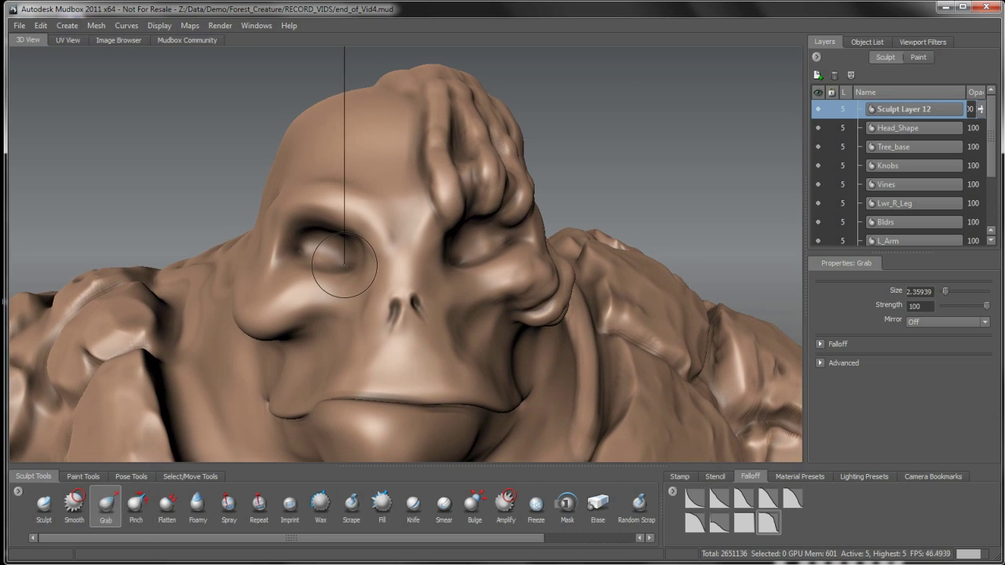
mouse_move(344, 265)
left_mouse_down()
mouse_move(369, 266)
mouse_move(342, 268)
mouse_move(354, 243)
left_mouse_up()
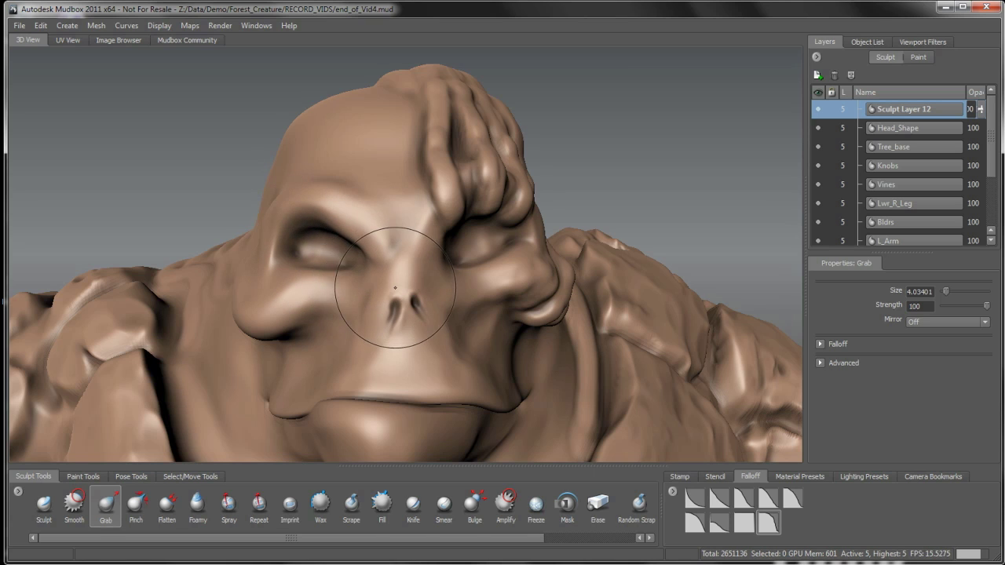
right_click_drag(396, 278, 390, 245, "alt")
mouse_move(390, 245)
left_mouse_down("alt")
mouse_move(392, 287)
mouse_move(399, 279)
left_mouse_up("alt")
middle_click_drag(403, 300, 402, 274, "alt")
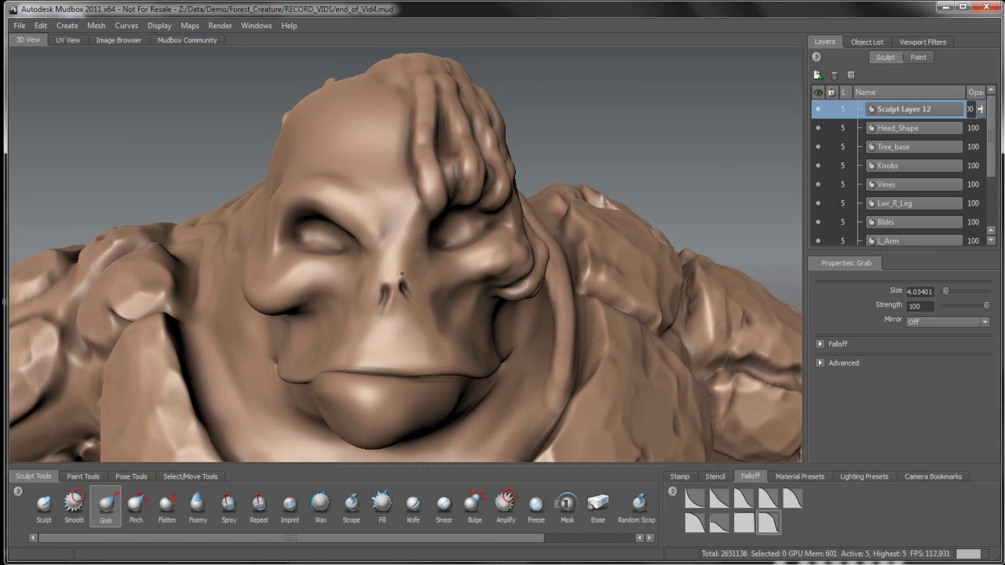
mouse_move(401, 274)
left_mouse_down("alt")
mouse_move(345, 149)
mouse_move(306, 126)
mouse_move(314, 123)
left_mouse_up("alt")
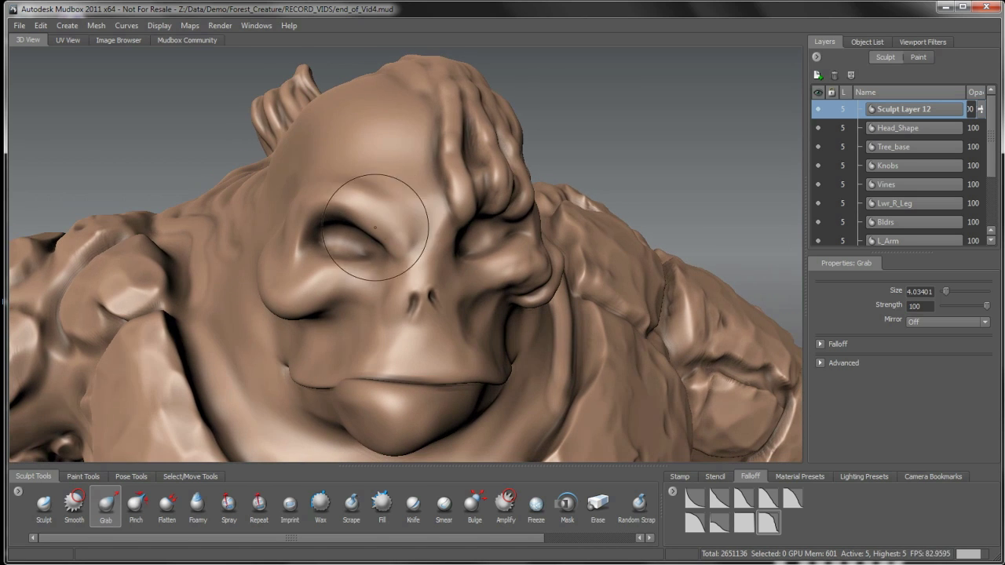
mouse_move(384, 238)
left_mouse_down("alt")
mouse_move(367, 262)
mouse_move(387, 286)
mouse_move(360, 329)
left_mouse_up("alt")
- Refine the root hand's fingers and the eye socket beneath them with a smaller Wax brush, working down to the cheek beside the nose
left_click(320, 502)
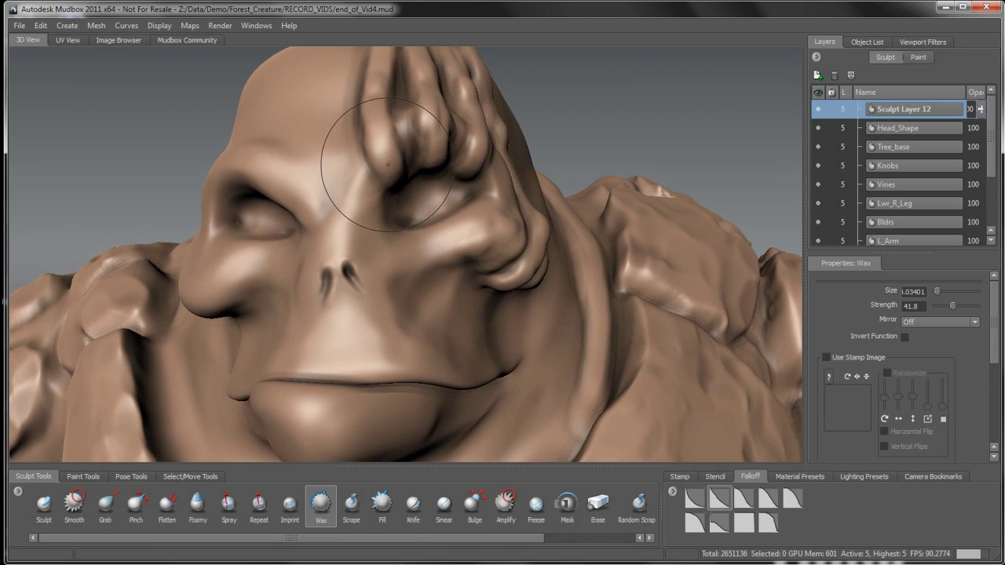
key("b")
left_click_drag(393, 169, 358, 170)
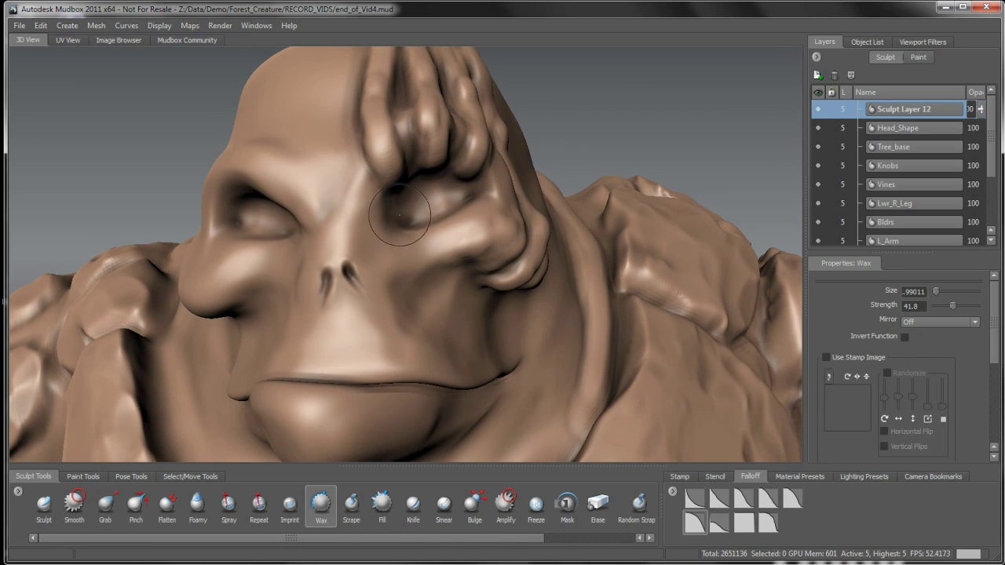
mouse_move(399, 205)
left_mouse_down("alt")
mouse_move(415, 190)
mouse_move(346, 167)
left_mouse_up("alt")
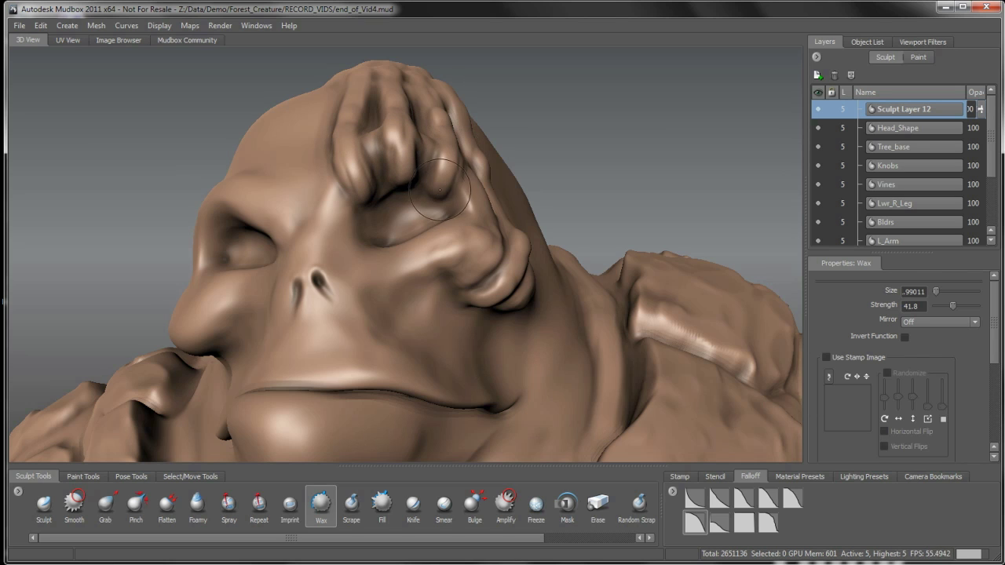
left_click_drag(420, 227, 420, 201, "alt")
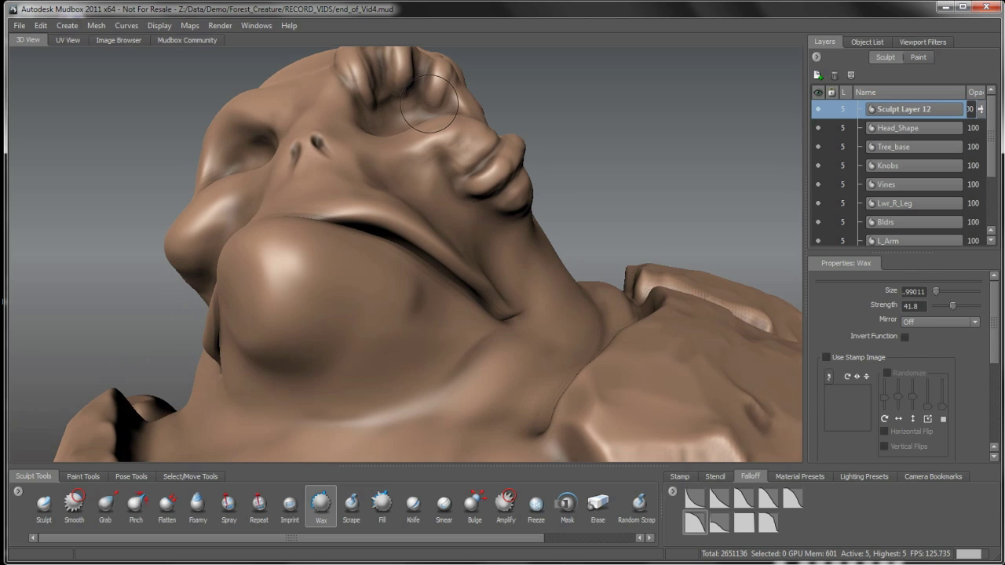
mouse_move(410, 126)
left_mouse_down("alt")
mouse_move(445, 189)
mouse_move(432, 221)
left_mouse_up("alt")
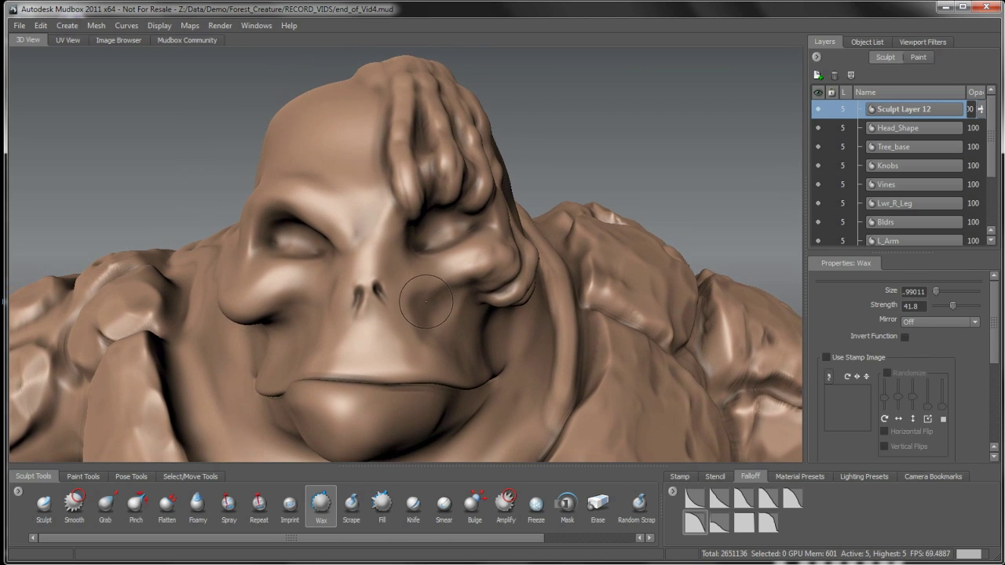
left_click_drag(442, 288, 382, 298, "alt")
key("shift")
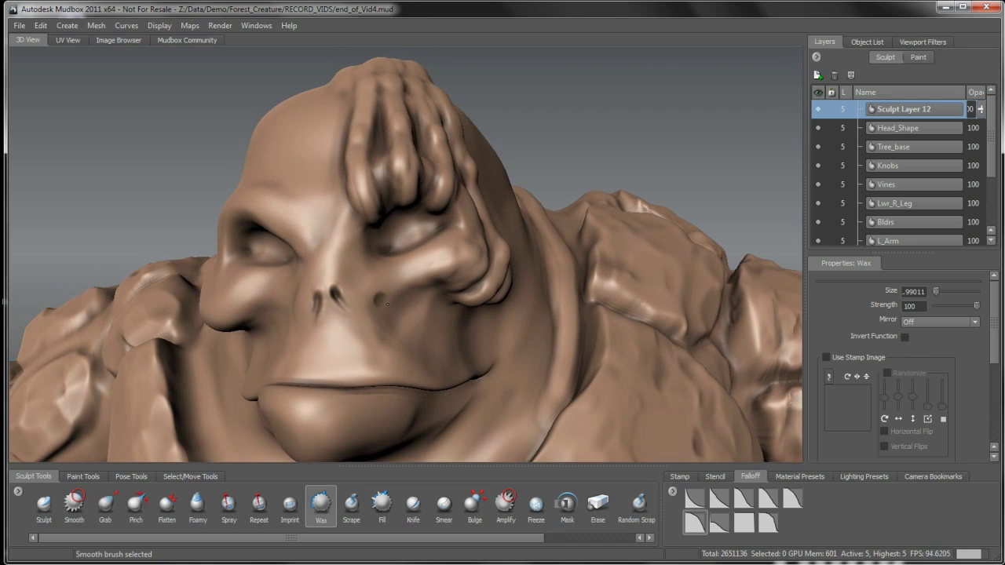
mouse_move(399, 320)
left_mouse_down("alt")
mouse_move(379, 297)
mouse_move(434, 320)
mouse_move(510, 310)
mouse_move(419, 314)
mouse_move(456, 320)
left_mouse_up("alt")
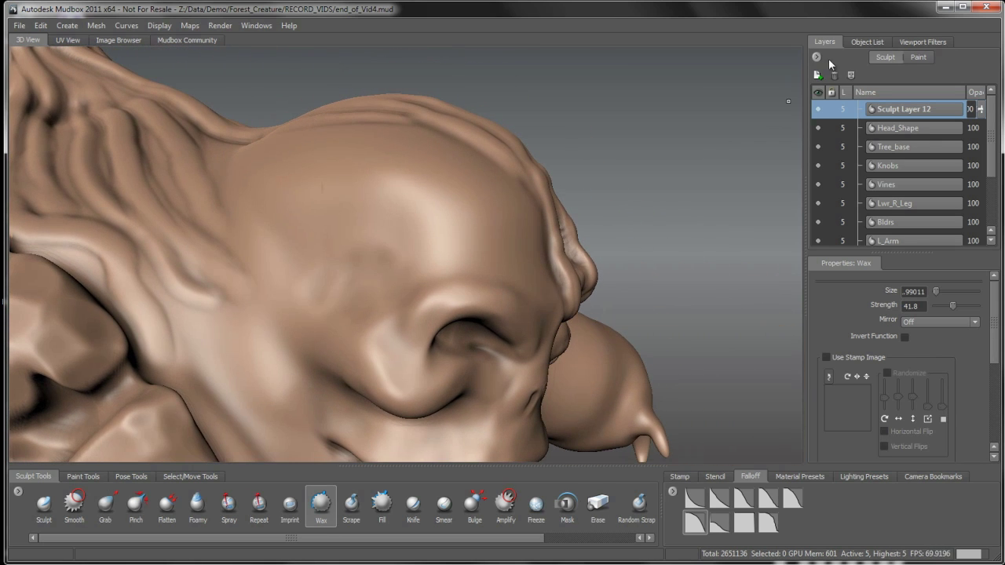
- Rename Sculpt Layer 12 to Root_hand and add a new sculpt layer above it
double_click(895, 115)
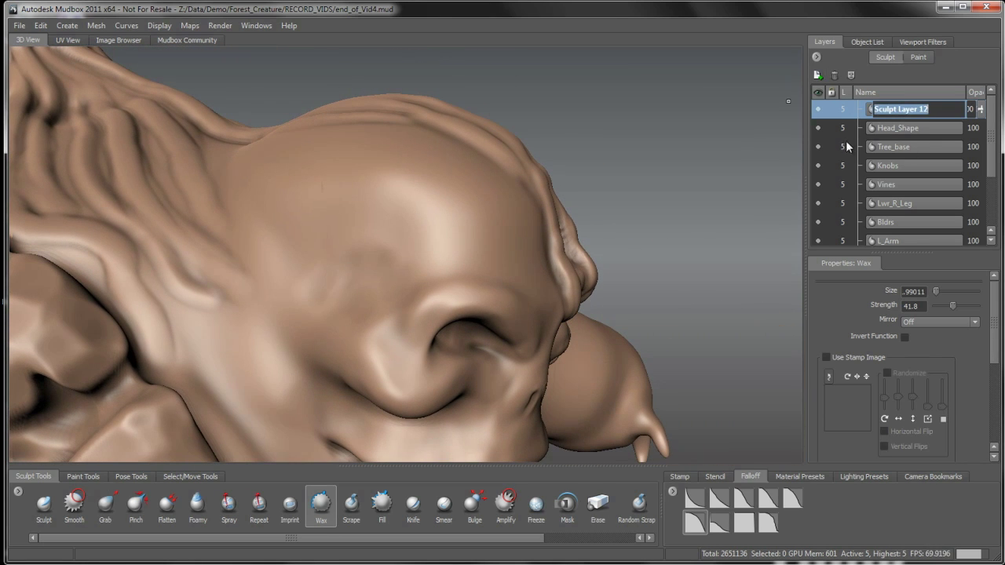
type("Root")
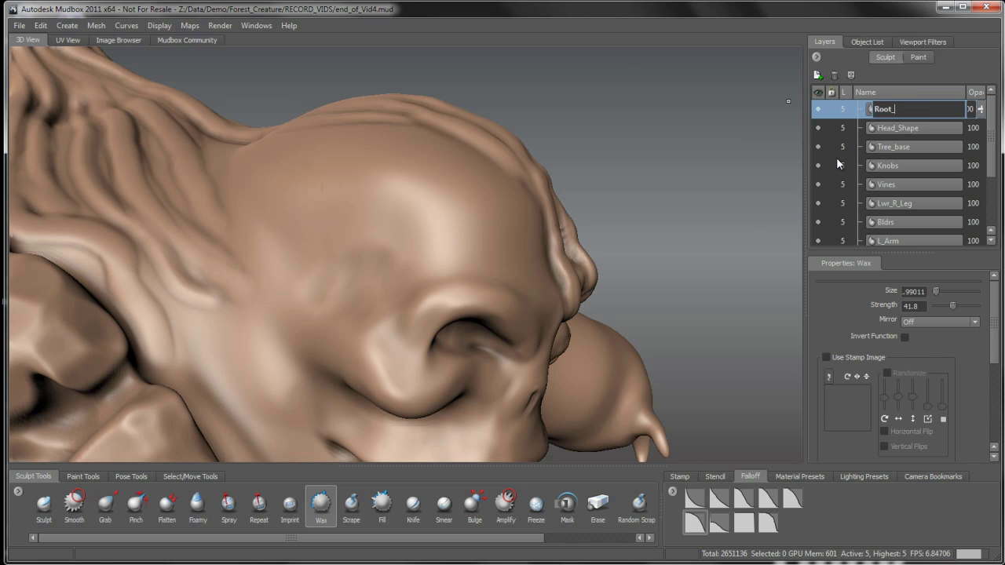
type("_hand")
key("Return")
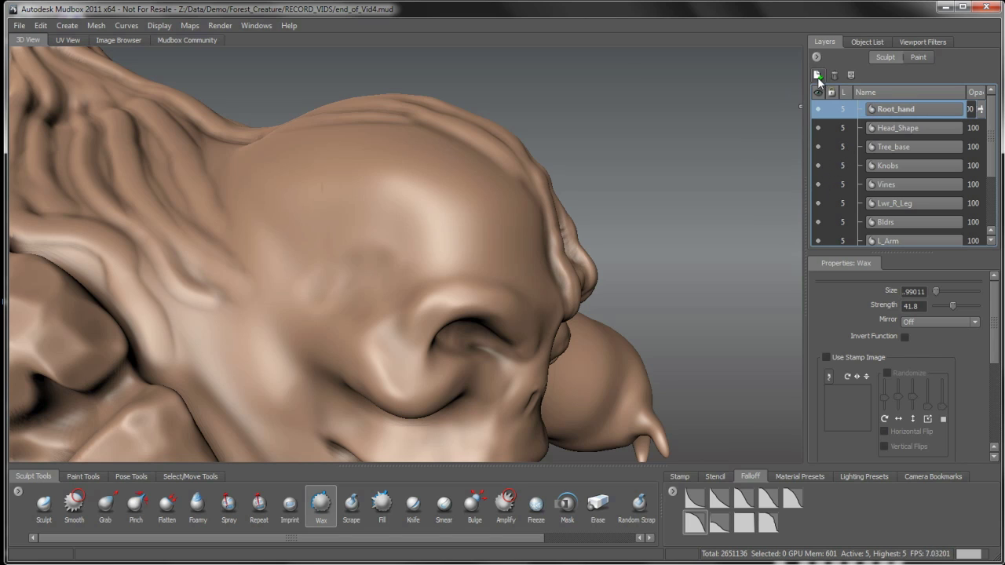
left_click(816, 75)
- Rough out a rounded boulder on the side of the head behind the uncovered eye with a larger Wax brush
mouse_move(511, 296)
left_mouse_down("alt")
mouse_move(426, 188)
mouse_move(433, 229)
left_mouse_up("alt")
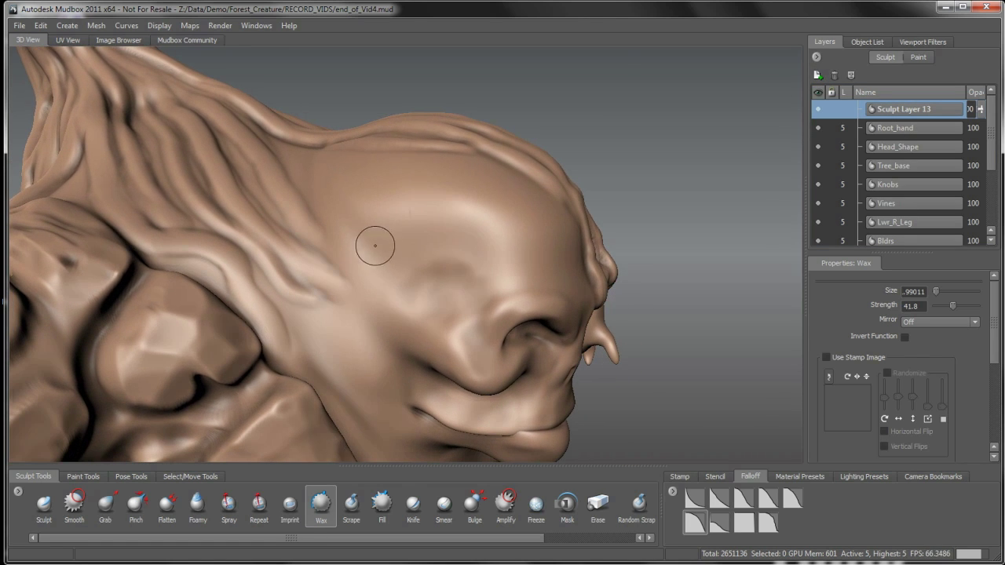
key("b")
mouse_move(399, 231)
left_mouse_down()
mouse_move(424, 232)
mouse_move(400, 244)
mouse_move(377, 197)
mouse_move(375, 219)
mouse_move(393, 227)
mouse_move(428, 211)
mouse_move(454, 240)
mouse_move(420, 265)
mouse_move(389, 271)
mouse_move(373, 202)
mouse_move(355, 205)
mouse_move(332, 235)
mouse_move(369, 298)
mouse_move(396, 301)
mouse_move(450, 254)
mouse_move(430, 310)
mouse_move(393, 324)
mouse_move(357, 314)
mouse_move(402, 321)
mouse_move(375, 283)
mouse_move(396, 292)
mouse_move(424, 277)
mouse_move(437, 290)
mouse_move(424, 253)
mouse_move(418, 298)
left_mouse_up()
mouse_move(391, 250)
left_mouse_down()
mouse_move(377, 286)
mouse_move(414, 263)
mouse_move(382, 311)
mouse_move(358, 235)
mouse_move(387, 275)
mouse_move(428, 298)
mouse_move(363, 308)
mouse_move(348, 258)
left_mouse_up()
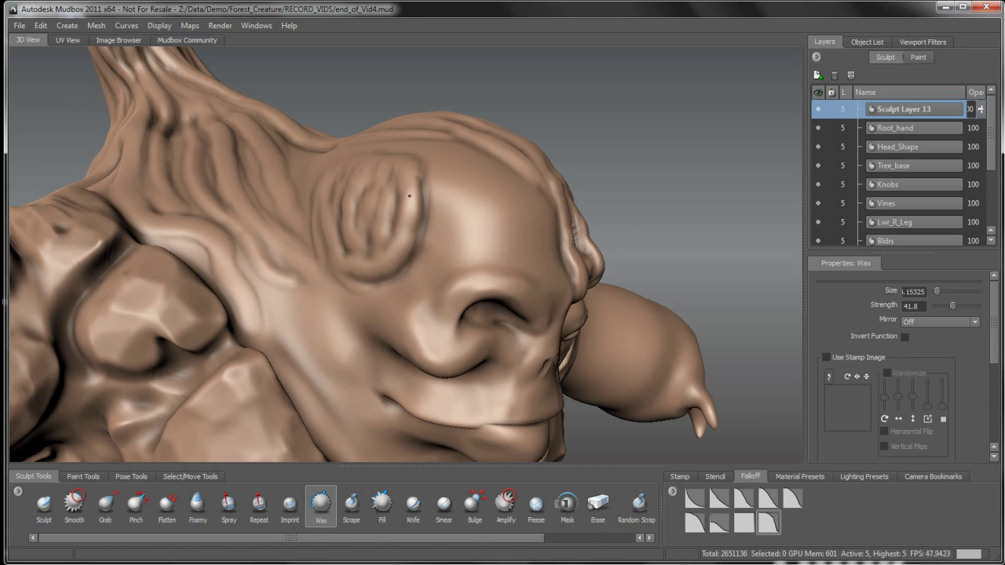
mouse_move(399, 229)
left_mouse_down("alt")
mouse_move(428, 216)
mouse_move(341, 221)
mouse_move(347, 275)
mouse_move(356, 253)
mouse_move(369, 291)
mouse_move(401, 224)
mouse_move(378, 314)
mouse_move(416, 239)
mouse_move(399, 302)
mouse_move(394, 283)
left_mouse_up("alt")
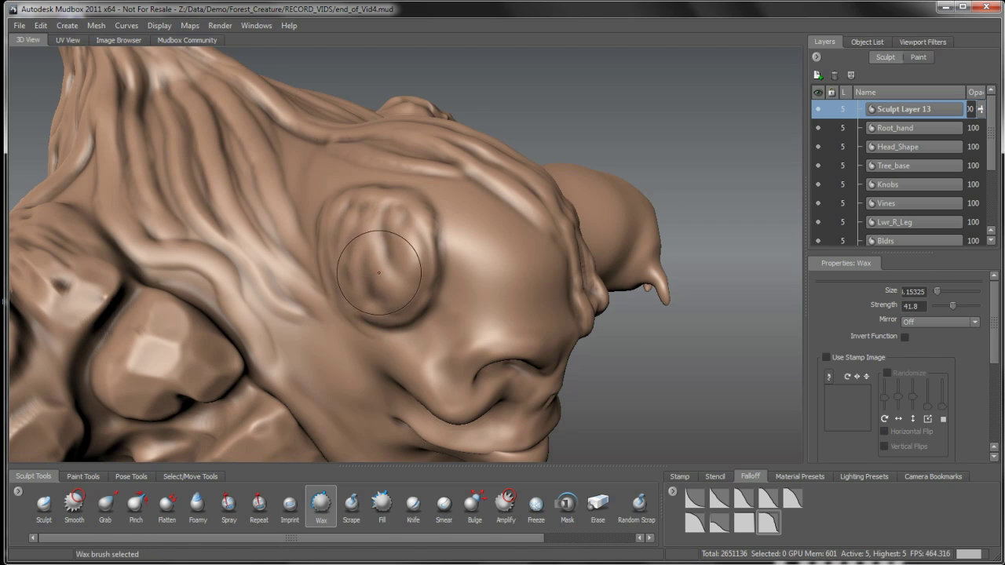
- Thicken the boulder behind the uncovered eye with more Wax strokes until it stands out from the skull
left_click_drag(370, 278, 449, 299, "alt")
left_click_drag(380, 208, 378, 286)
mouse_move(377, 287)
left_mouse_down()
mouse_move(428, 304)
mouse_move(382, 246)
mouse_move(412, 275)
mouse_move(385, 223)
mouse_move(375, 236)
mouse_move(404, 212)
mouse_move(354, 238)
mouse_move(379, 273)
mouse_move(350, 217)
left_mouse_up()
mouse_move(388, 296)
left_mouse_down("alt")
mouse_move(370, 202)
mouse_move(428, 268)
left_mouse_up("alt")
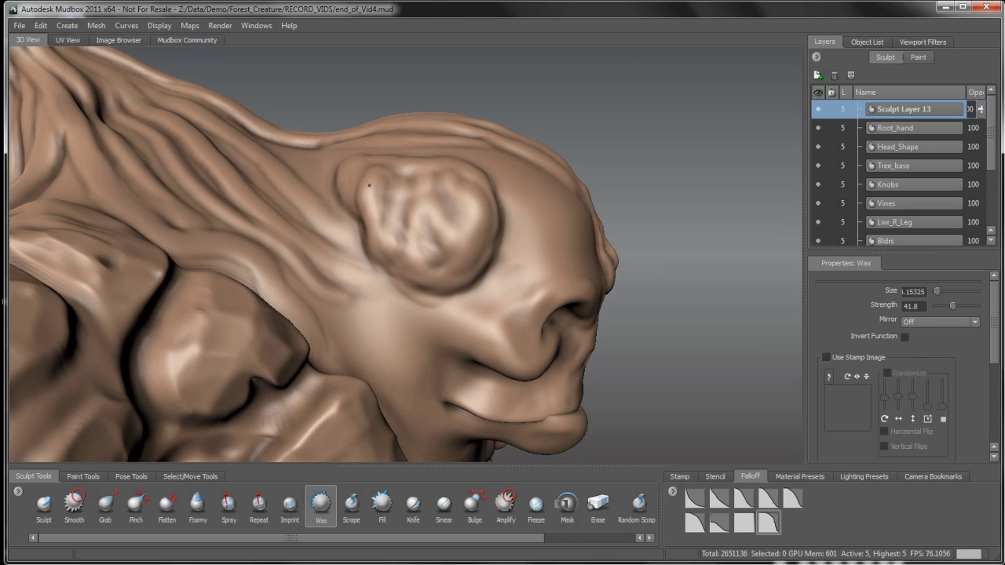
mouse_move(369, 185)
left_mouse_down("alt")
mouse_move(392, 226)
mouse_move(369, 193)
mouse_move(384, 258)
mouse_move(332, 193)
left_mouse_up("alt")
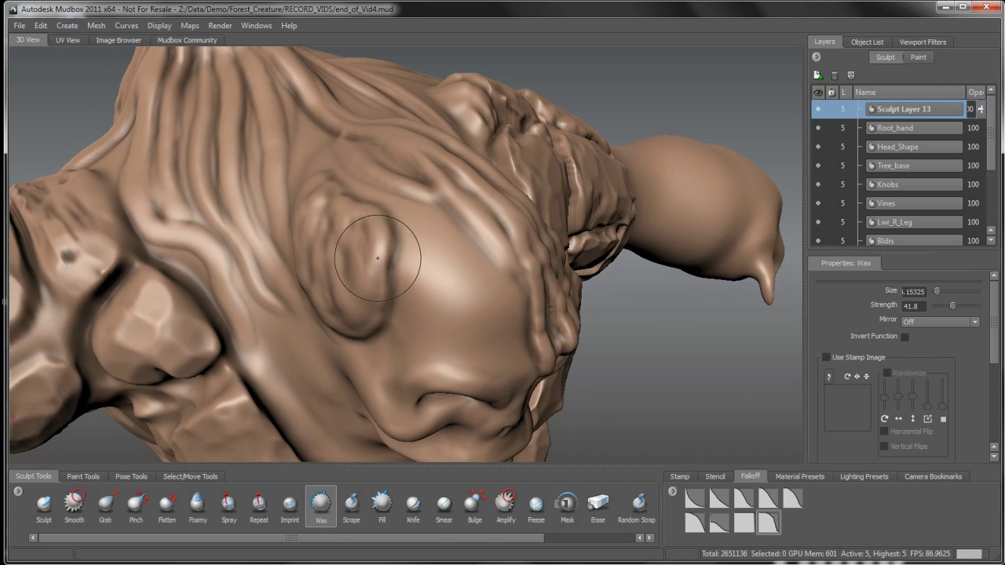
- Build up a smaller rock bump on the forehead above the uncovered eye with the Wax brush
mouse_move(381, 247)
left_mouse_down("alt")
mouse_move(359, 250)
mouse_move(385, 199)
mouse_move(411, 234)
mouse_move(399, 203)
mouse_move(370, 182)
mouse_move(365, 198)
mouse_move(349, 81)
left_mouse_up("alt")
mouse_move(321, 143)
left_mouse_down("alt")
mouse_move(392, 102)
mouse_move(369, 110)
mouse_move(349, 275)
mouse_move(321, 270)
left_mouse_up("alt")
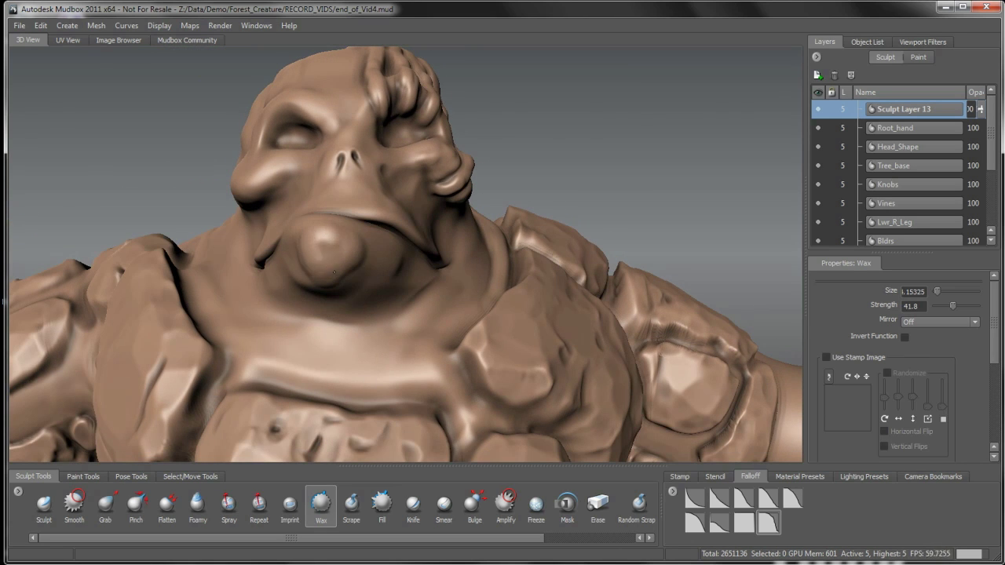
mouse_move(333, 256)
left_mouse_down("alt")
mouse_move(353, 292)
mouse_move(373, 292)
mouse_move(308, 210)
left_mouse_up("alt")
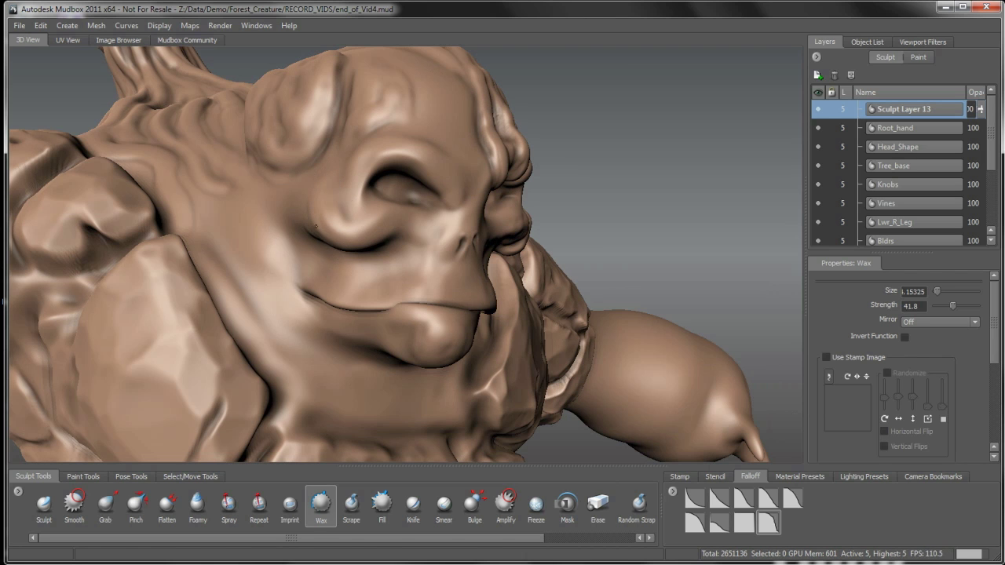
left_click_drag(327, 232, 331, 179, "alt")
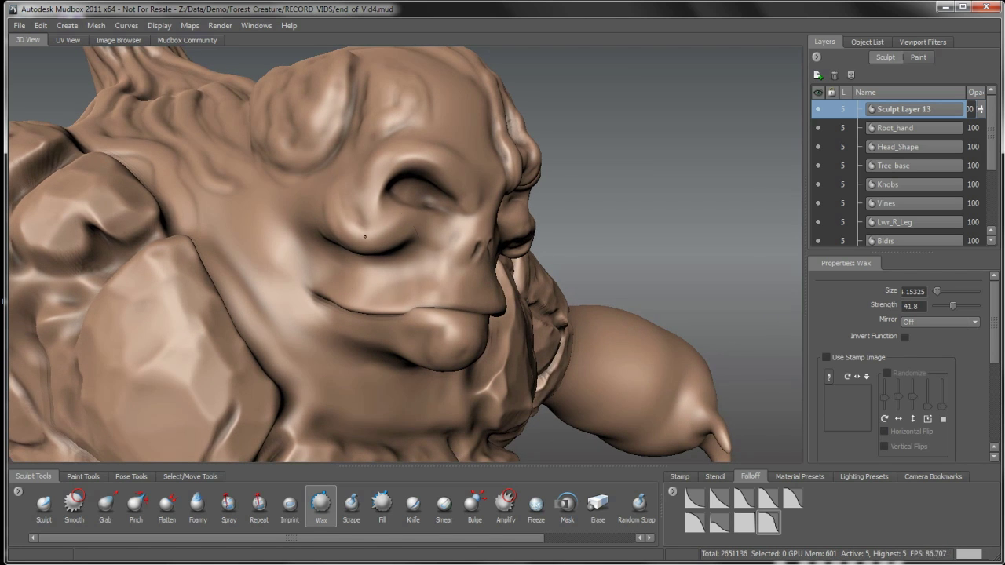
left_click_drag(375, 250, 320, 239, "alt")
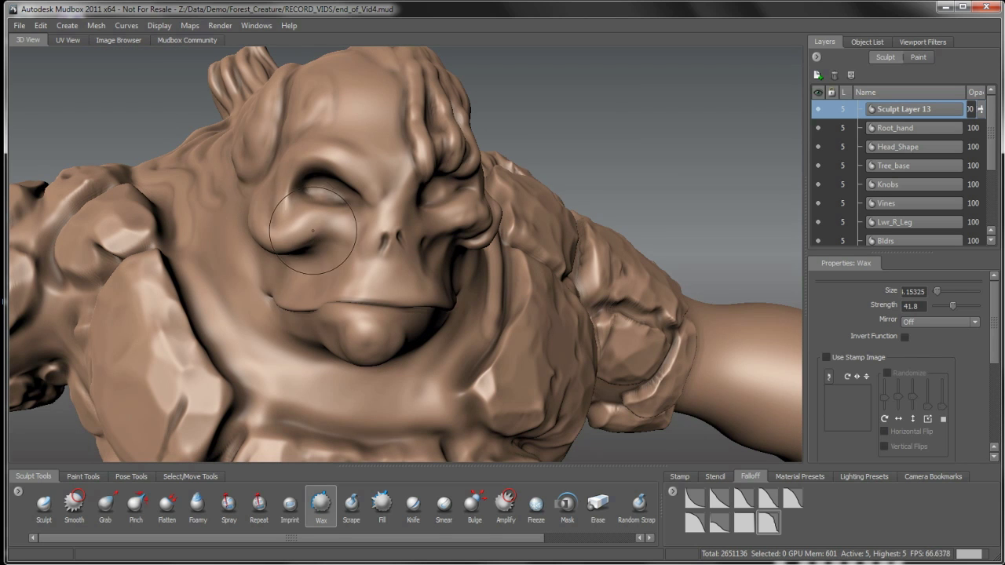
mouse_move(320, 234)
left_mouse_down("alt")
mouse_move(285, 233)
mouse_move(366, 275)
mouse_move(252, 279)
mouse_move(338, 216)
left_mouse_up("alt")
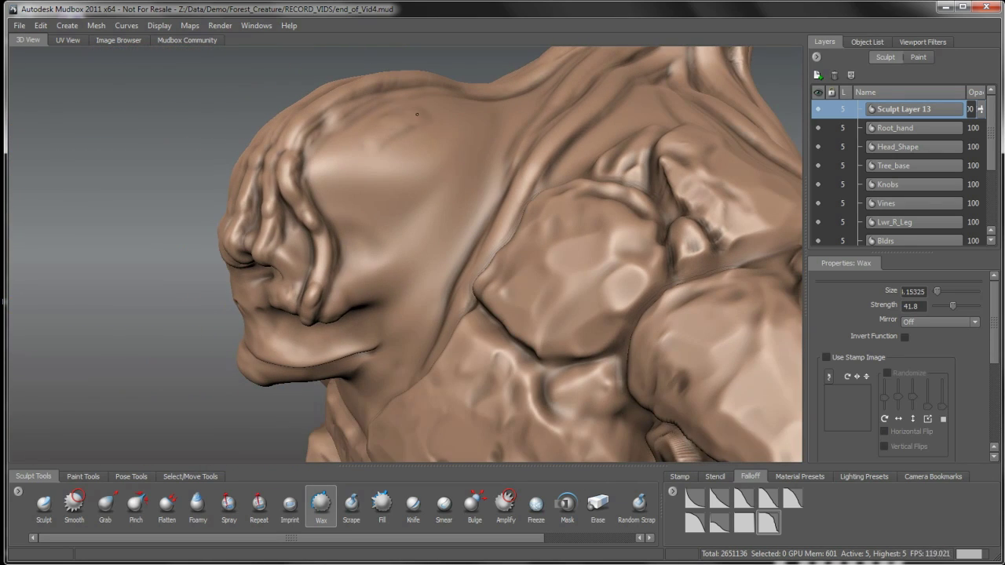
- Build up a matching boulder on the root-hand side of the head with the Wax brush, smoothing and filling its surface
mouse_move(437, 108)
left_mouse_down("alt")
mouse_move(455, 157)
mouse_move(448, 239)
mouse_move(480, 153)
mouse_move(441, 235)
left_mouse_up("alt")
left_click_drag(441, 235, 441, 211, "alt")
mouse_move(441, 212)
left_mouse_down()
mouse_move(430, 217)
mouse_move(386, 191)
mouse_move(362, 163)
mouse_move(375, 142)
mouse_move(410, 186)
mouse_move(439, 184)
mouse_move(445, 138)
mouse_move(417, 169)
mouse_move(453, 151)
mouse_move(422, 135)
mouse_move(377, 161)
mouse_move(382, 197)
left_mouse_up()
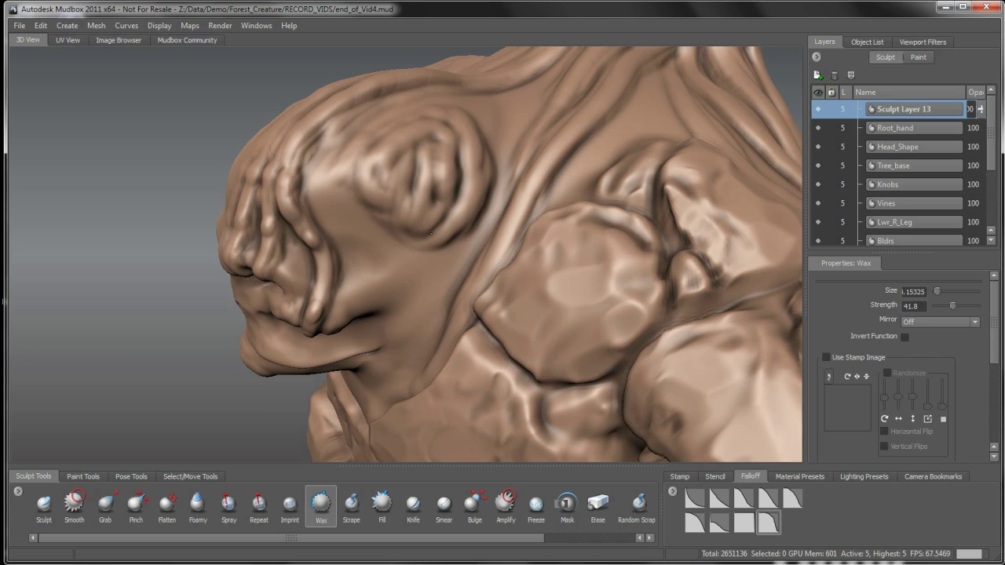
mouse_move(434, 228)
left_mouse_down("shift")
mouse_move(460, 153)
mouse_move(444, 200)
mouse_move(411, 176)
mouse_move(430, 189)
mouse_move(416, 225)
mouse_move(457, 221)
mouse_move(453, 130)
mouse_move(431, 172)
mouse_move(396, 157)
mouse_move(362, 183)
mouse_move(420, 130)
mouse_move(369, 205)
mouse_move(412, 248)
mouse_move(397, 184)
mouse_move(423, 176)
mouse_move(451, 144)
left_mouse_up("shift")
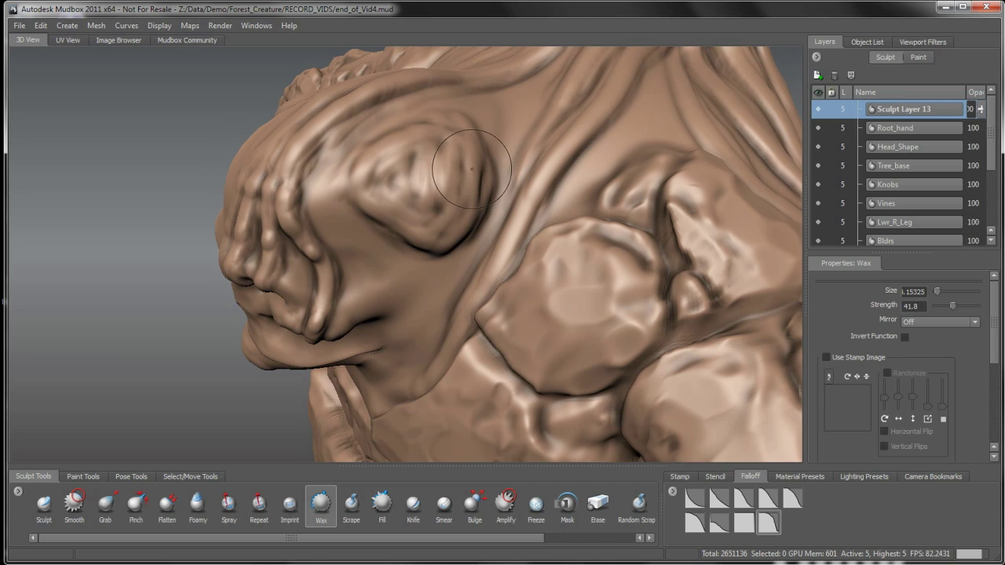
mouse_move(471, 193)
left_mouse_down("alt")
mouse_move(480, 154)
mouse_move(455, 210)
mouse_move(398, 191)
left_mouse_up("alt")
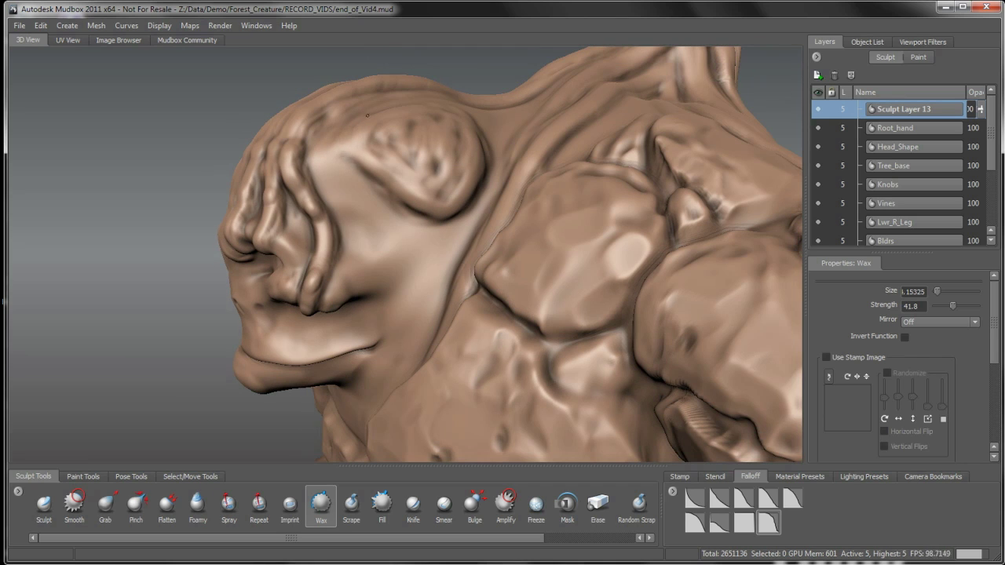
mouse_move(362, 121)
left_mouse_down()
mouse_move(371, 157)
mouse_move(424, 169)
mouse_move(440, 201)
mouse_move(450, 128)
left_mouse_up()
mouse_move(371, 146)
left_mouse_down()
mouse_move(427, 176)
mouse_move(427, 203)
left_mouse_up()
mouse_move(427, 203)
left_mouse_down("alt")
mouse_move(479, 189)
mouse_move(443, 170)
mouse_move(427, 205)
mouse_move(450, 234)
mouse_move(432, 282)
left_mouse_up("alt")
- Carve flat rock facets into the boulder behind the uncovered eye with the Scrape brush
left_click(351, 503)
left_click_drag(396, 235, 373, 170, "alt")
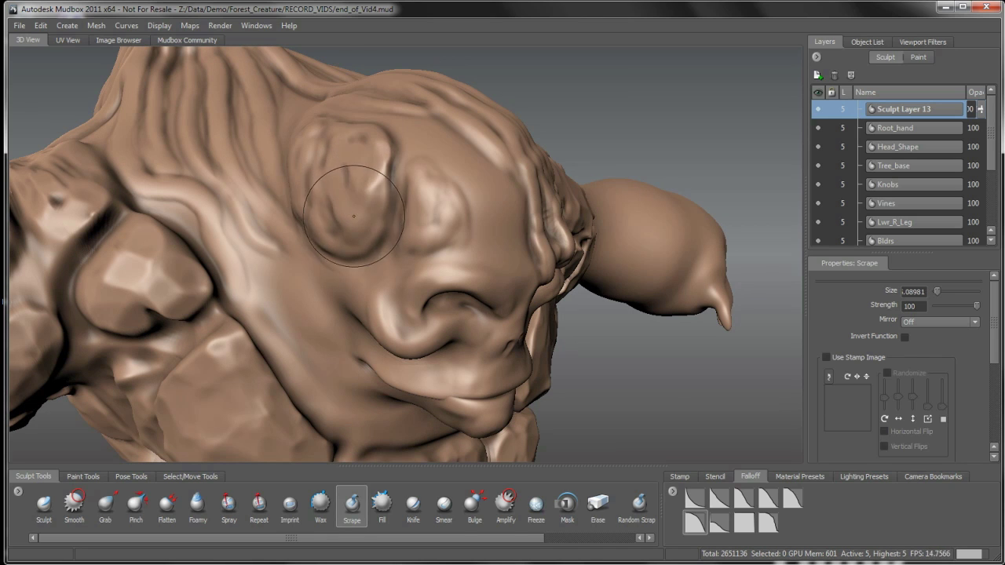
left_click_drag(348, 216, 361, 195, "alt")
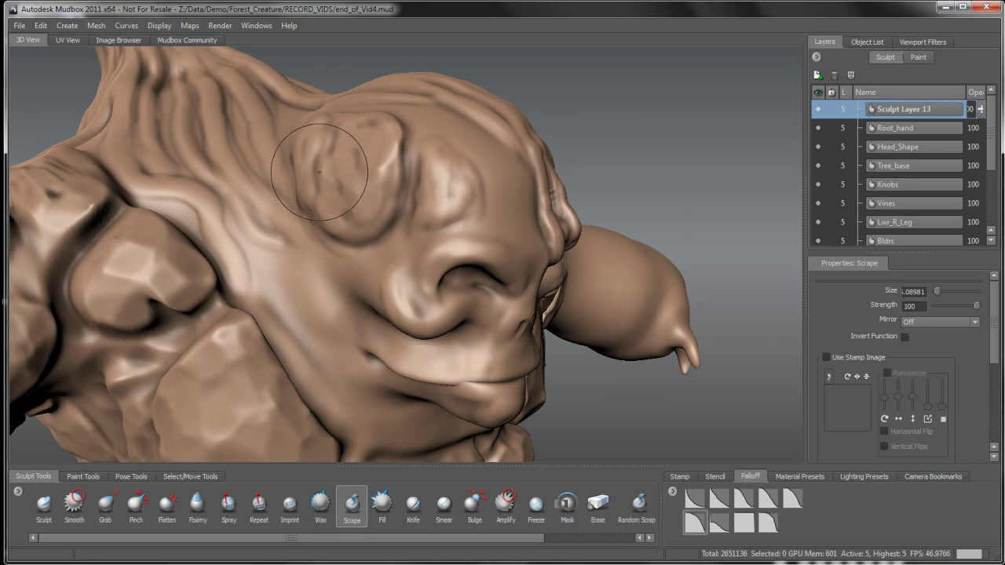
mouse_move(358, 213)
left_mouse_down("alt")
mouse_move(339, 185)
mouse_move(347, 186)
left_mouse_up("alt")
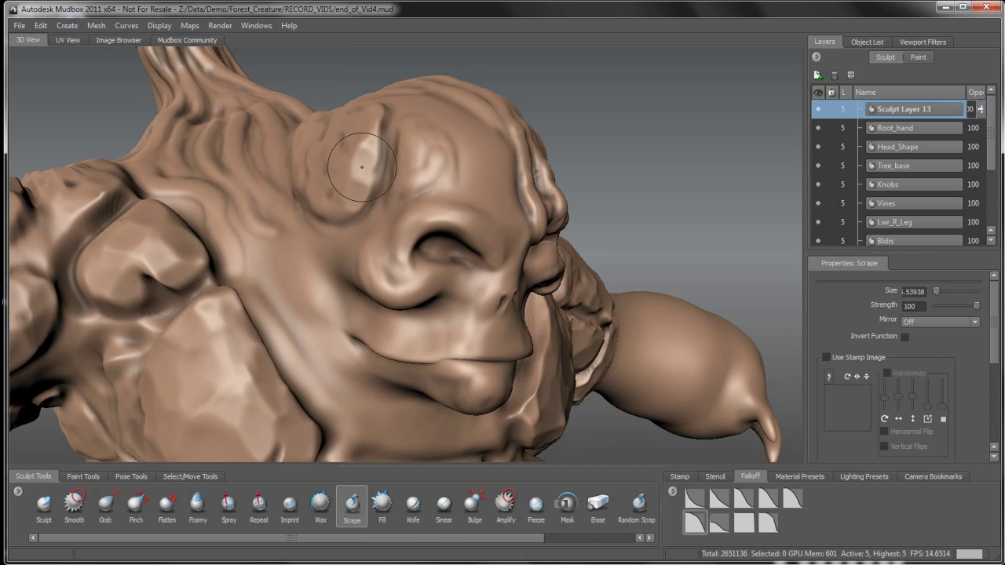
left_click_drag(336, 161, 352, 172, "alt")
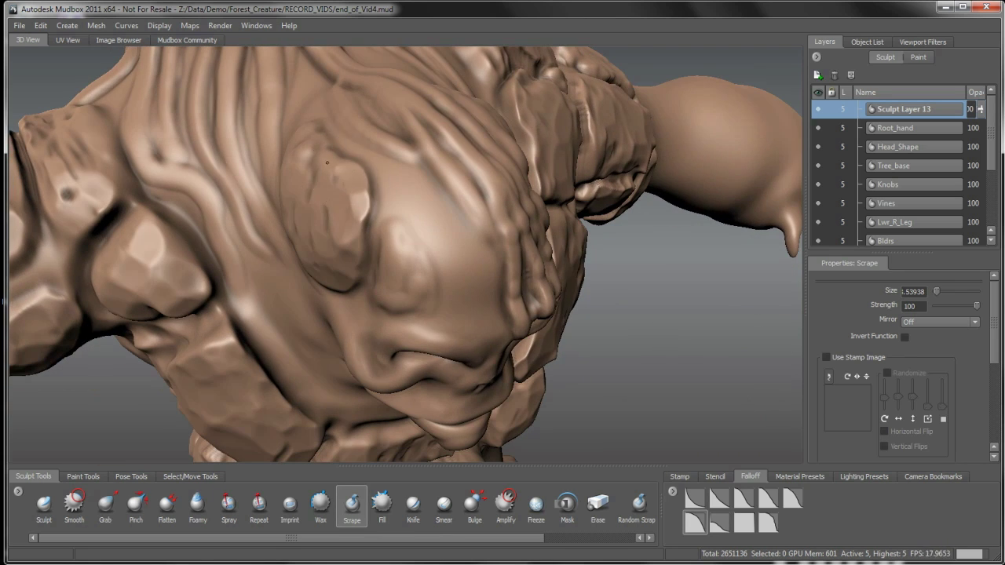
mouse_move(330, 218)
left_mouse_down("alt")
mouse_move(339, 192)
mouse_move(326, 174)
mouse_move(330, 201)
mouse_move(353, 212)
left_mouse_up("alt")
- Scrape flat rock facets into the boulder on the root-hand side of the head and into the forehead bump
mouse_move(421, 209)
left_mouse_down()
mouse_move(444, 180)
mouse_move(430, 174)
mouse_move(438, 155)
mouse_move(463, 169)
mouse_move(474, 132)
mouse_move(414, 138)
mouse_move(469, 161)
mouse_move(417, 143)
mouse_move(447, 204)
mouse_move(481, 208)
mouse_move(506, 168)
mouse_move(482, 135)
mouse_move(448, 175)
mouse_move(464, 203)
left_mouse_up()
mouse_move(453, 124)
left_mouse_down()
mouse_move(464, 191)
mouse_move(483, 163)
mouse_move(416, 177)
mouse_move(406, 210)
mouse_move(443, 208)
left_mouse_up()
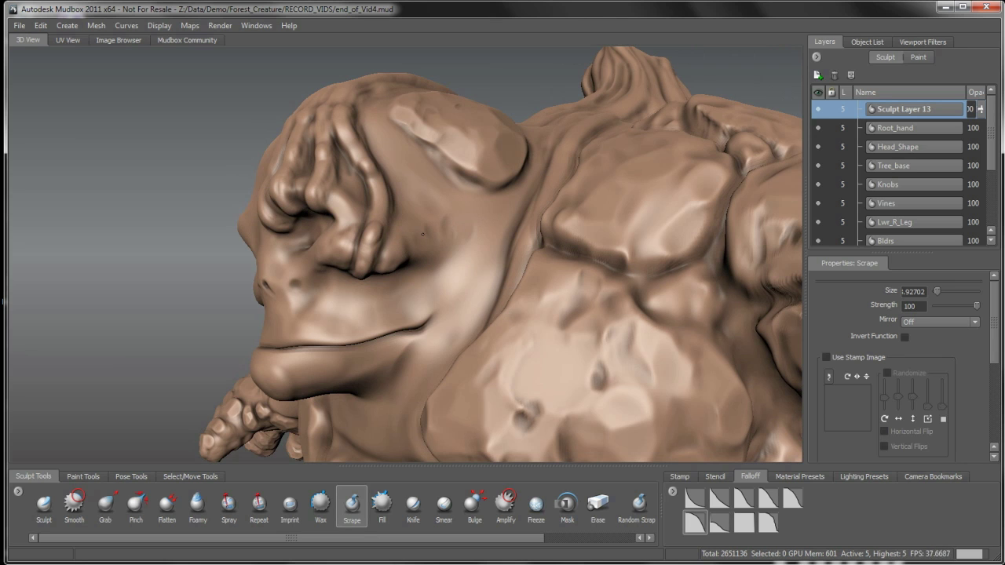
left_click_drag(446, 234, 461, 218, "alt")
left_click_drag(416, 145, 398, 159, "alt")
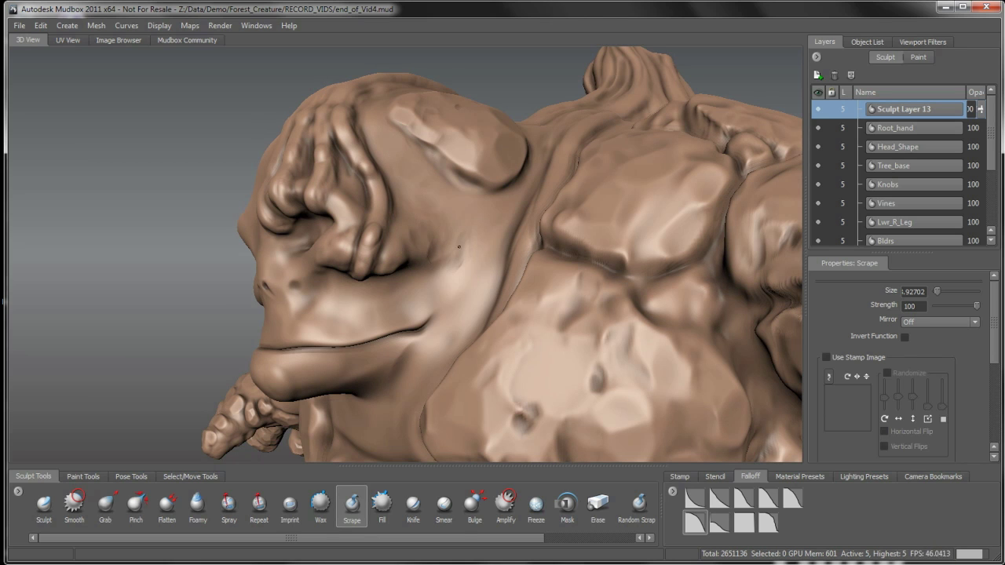
mouse_move(428, 244)
left_mouse_down("alt")
mouse_move(458, 228)
mouse_move(460, 265)
mouse_move(490, 255)
left_mouse_up("alt")
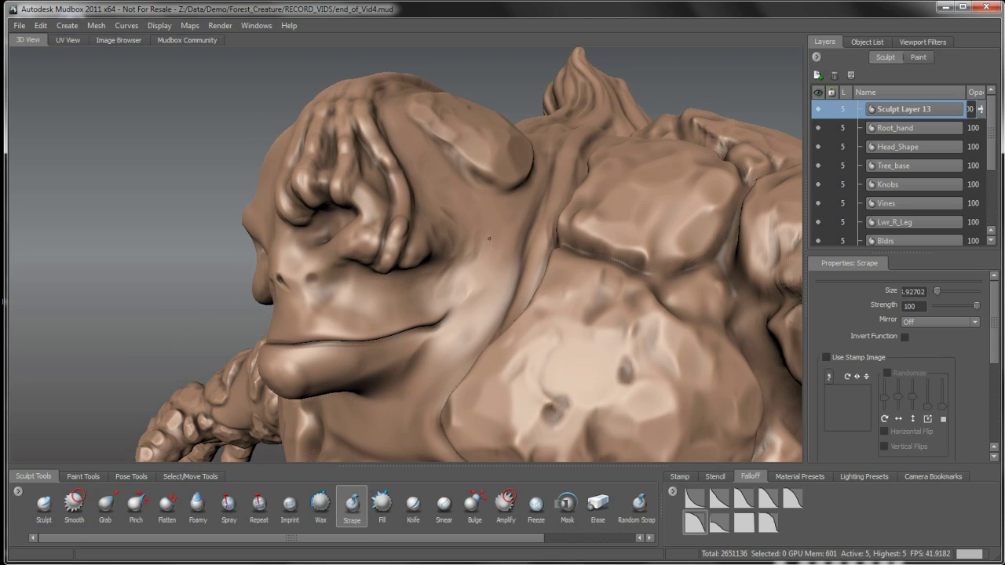
left_click_drag(460, 287, 421, 167, "alt")
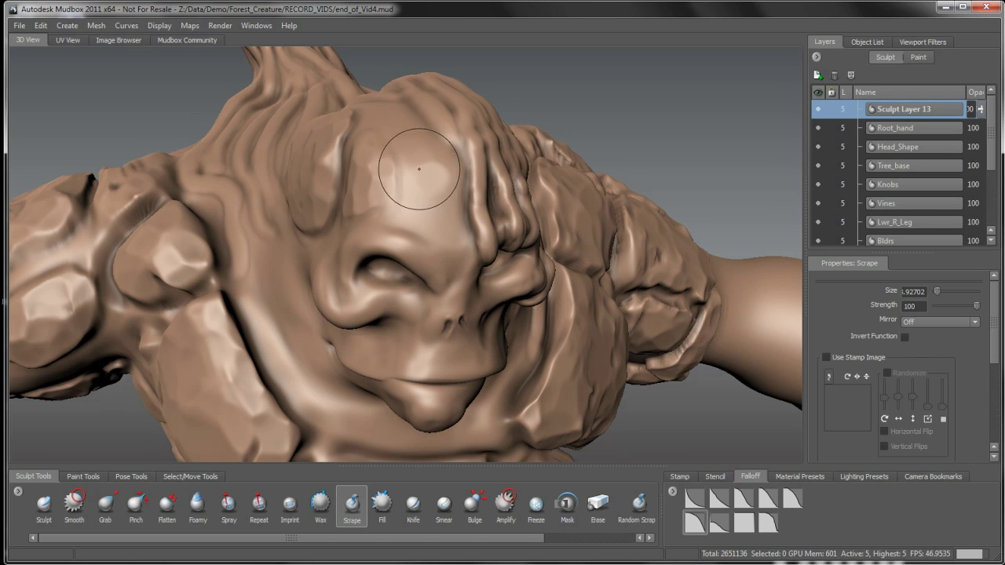
- Scrape flat rock facets into the creature's chin and lower lip with the Scrape brush
left_click_drag(426, 200, 460, 203, "alt")
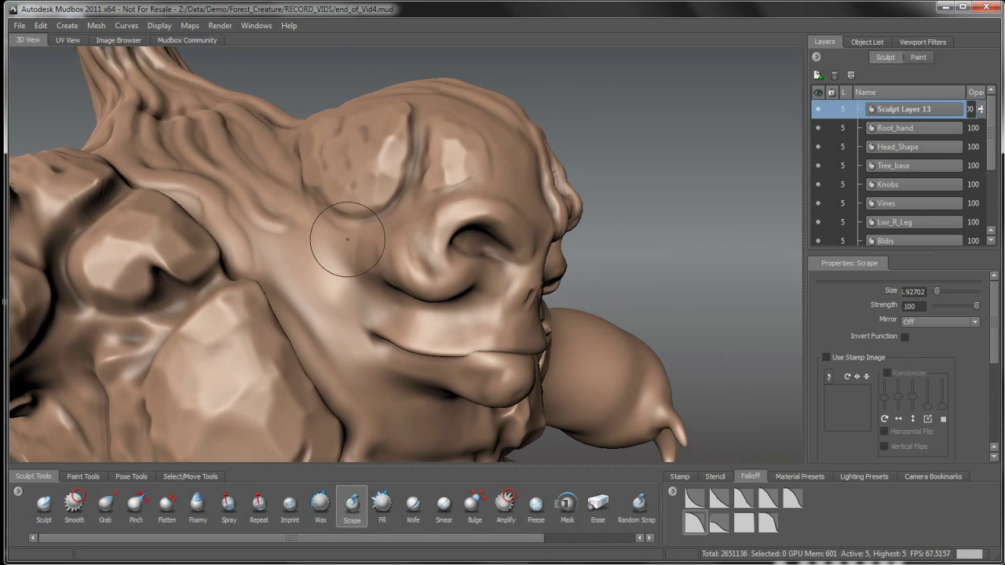
left_click_drag(369, 259, 347, 247, "alt")
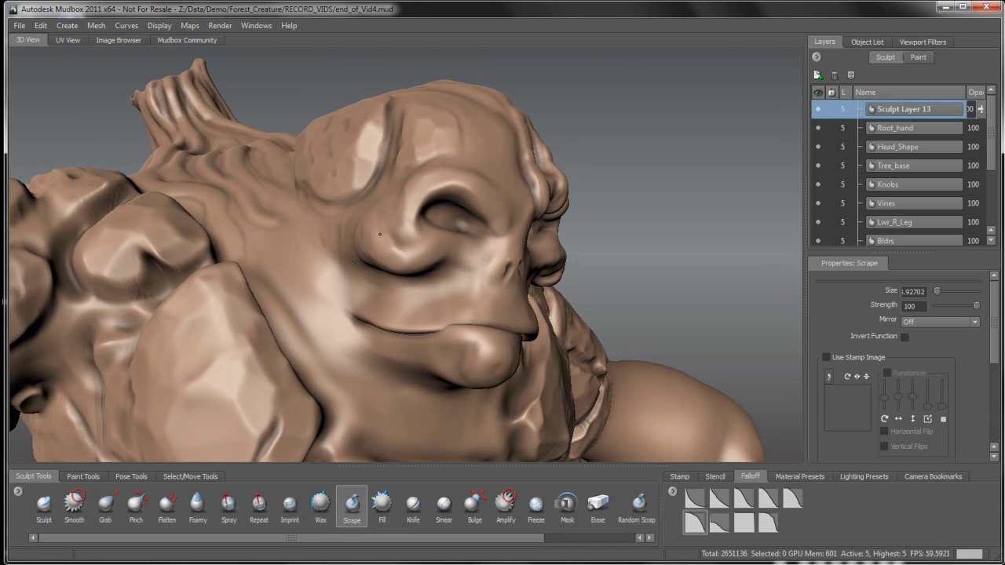
left_click_drag(378, 272, 368, 247, "alt")
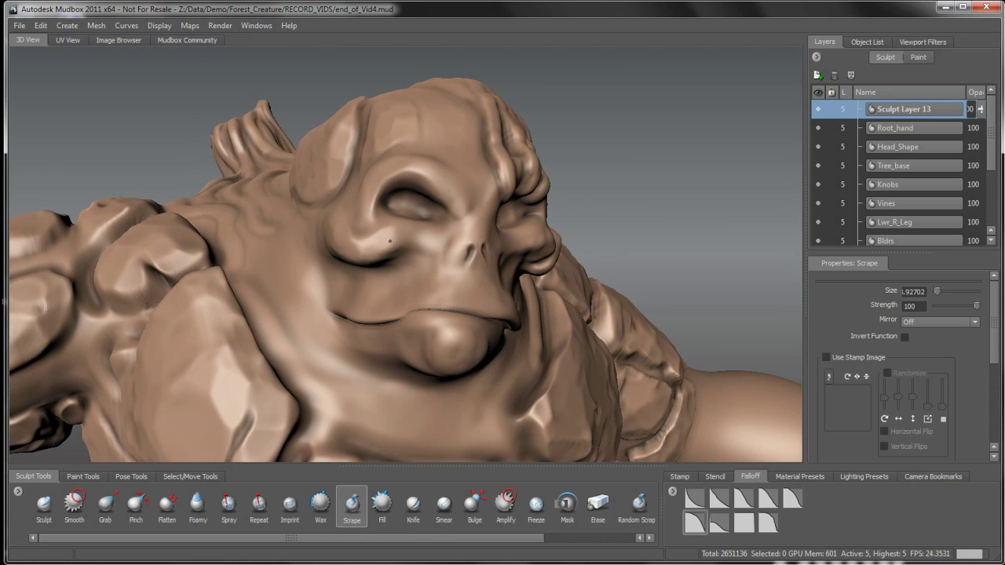
left_click_drag(436, 161, 371, 267, "alt")
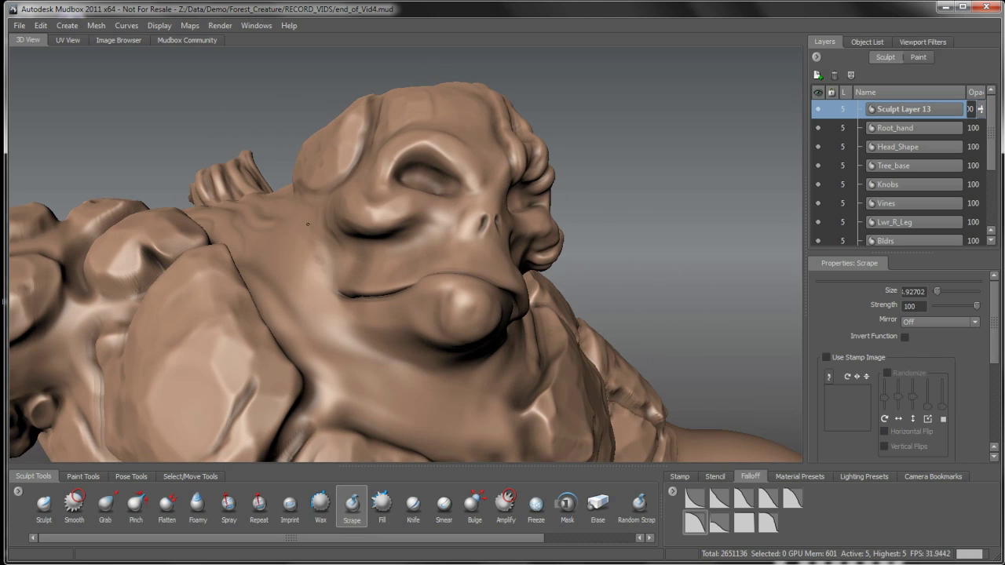
left_click_drag(307, 240, 375, 278, "alt")
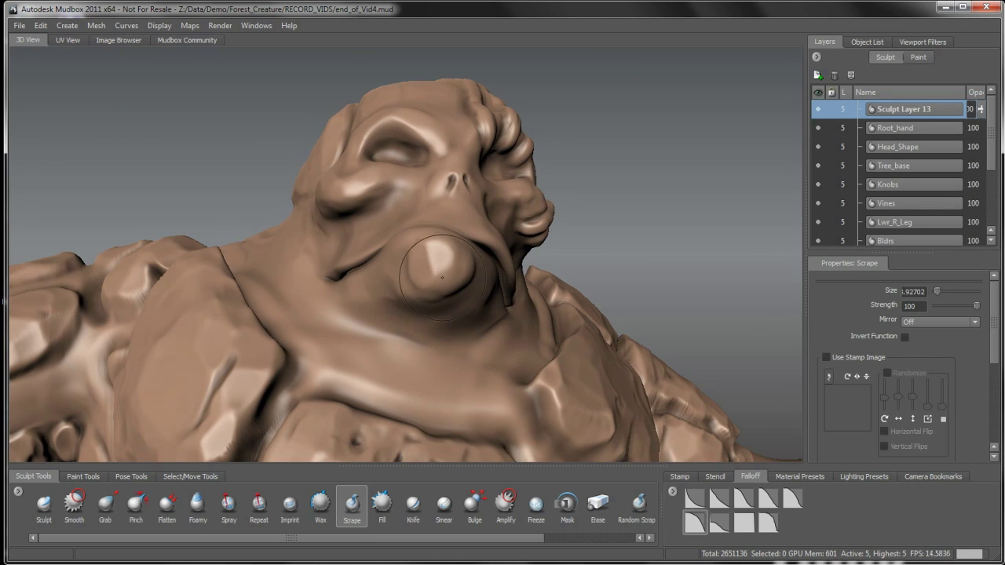
left_click_drag(444, 281, 409, 291, "alt")
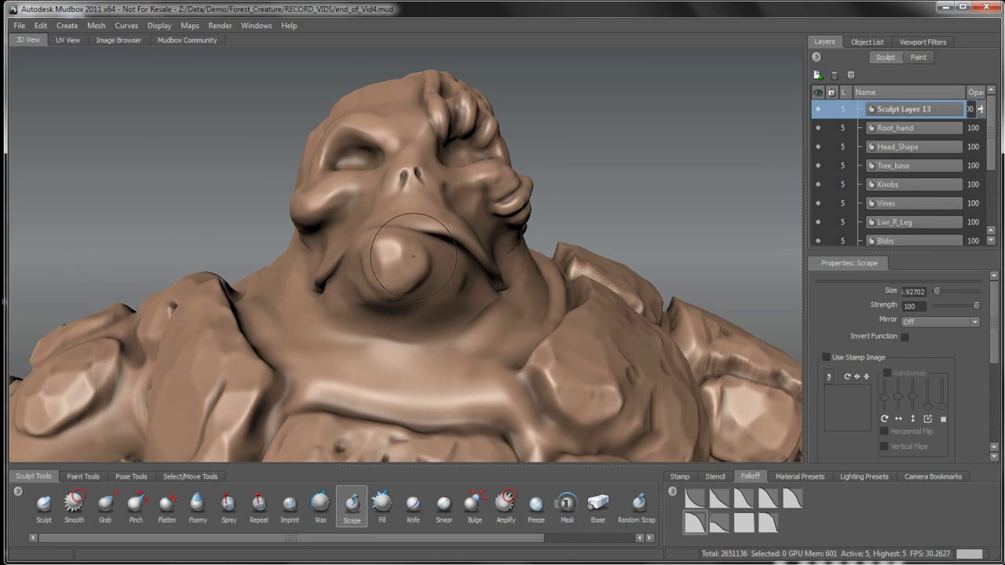
left_click_drag(414, 254, 371, 307, "alt")
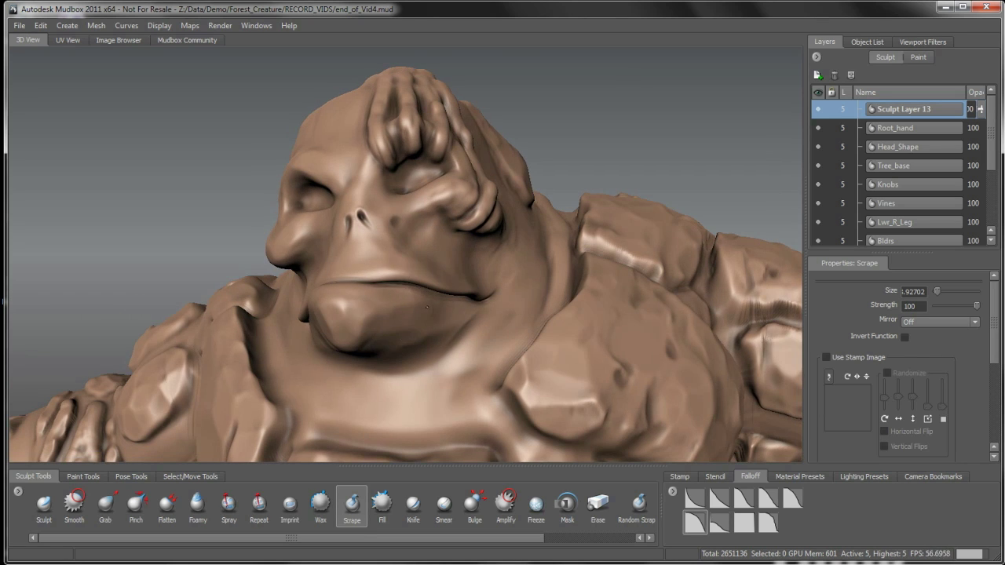
- Scrape finer facets around the nose bridge and the boulder behind the uncovered eye with a smaller Scrape brush
key("b")
mouse_move(392, 253)
left_mouse_down()
mouse_move(382, 253)
mouse_move(397, 246)
left_mouse_up()
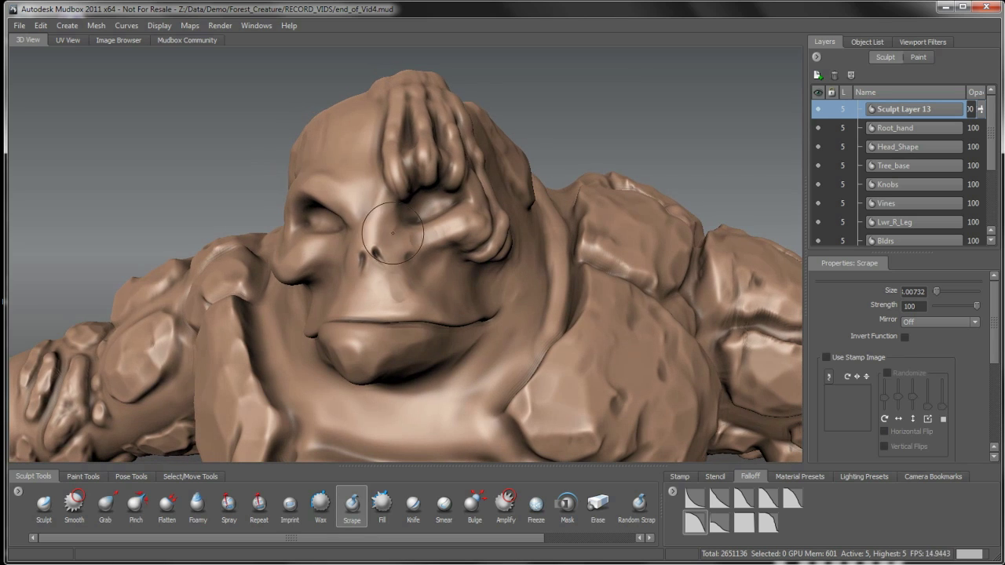
mouse_move(428, 294)
left_mouse_down("alt")
mouse_move(381, 174)
mouse_move(396, 165)
mouse_move(392, 177)
mouse_move(371, 158)
mouse_move(366, 166)
left_mouse_up("alt")
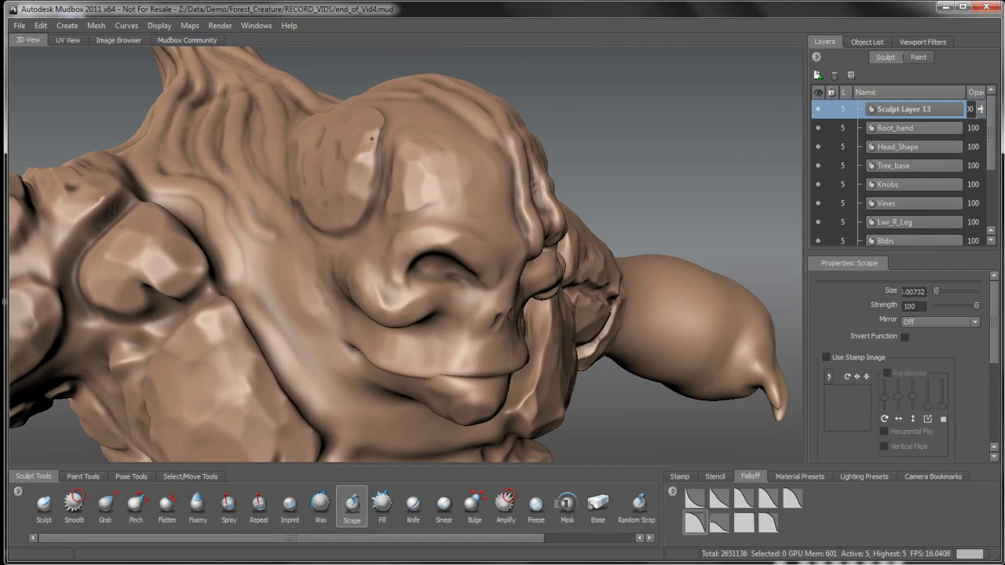
left_click_drag(372, 180, 393, 182, "alt")
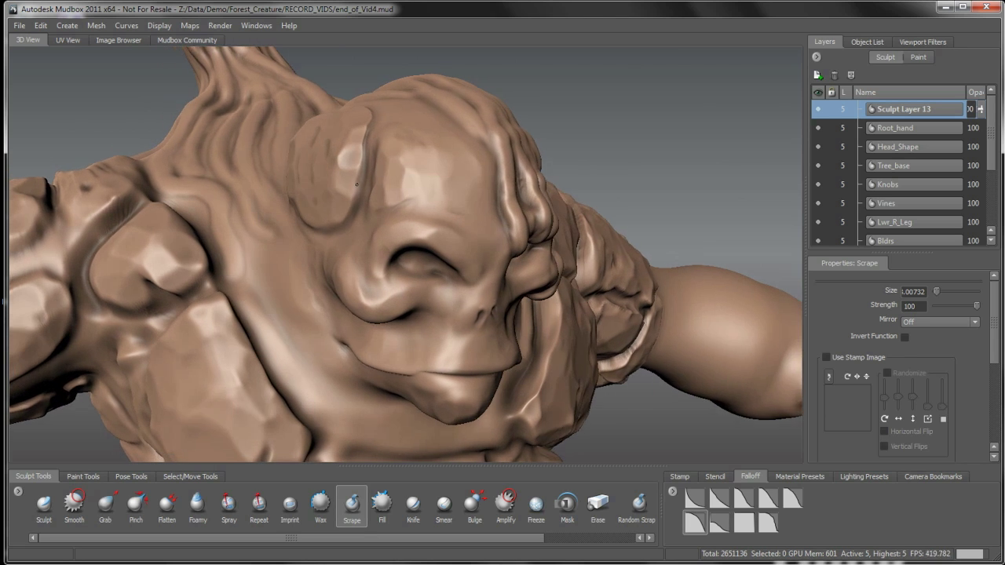
- Flatten the front edge of the boulder behind the uncovered eye with a smaller Flatten brush
left_click(167, 506)
mouse_move(259, 251)
left_mouse_down("alt")
mouse_move(290, 242)
mouse_move(293, 259)
left_mouse_up("alt")
key("b")
left_click_drag(362, 167, 350, 167)
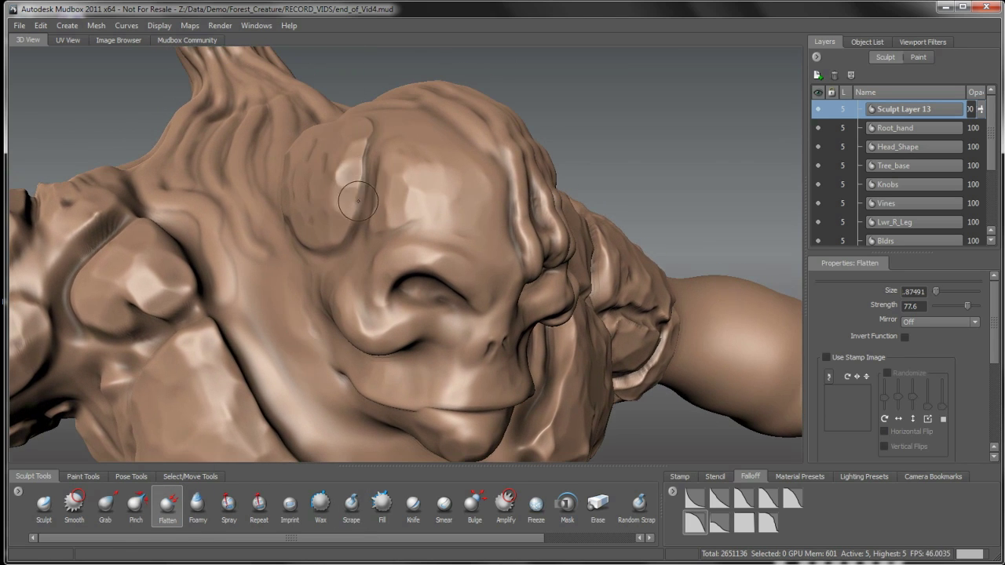
left_click_drag(359, 202, 350, 144, "alt")
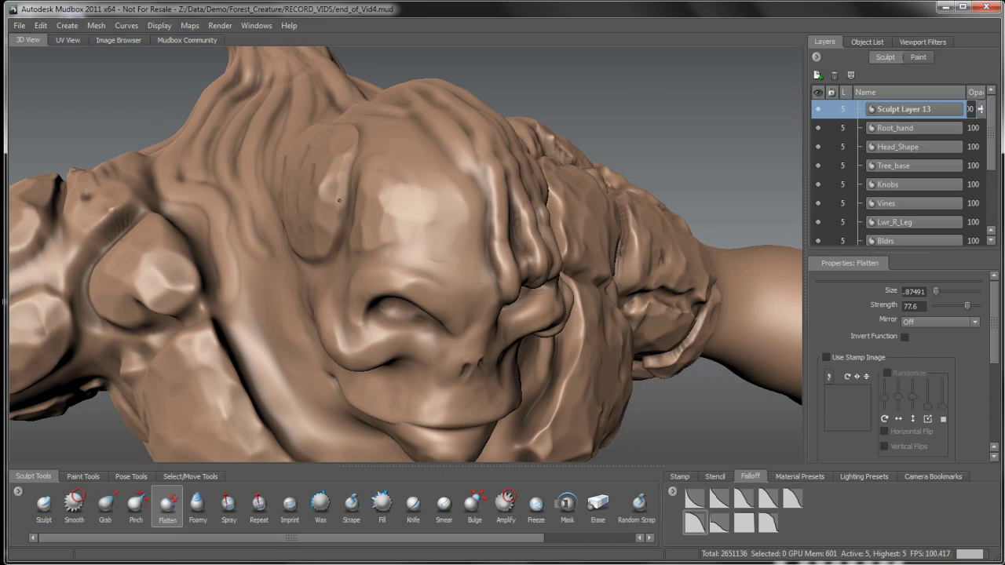
left_click_drag(337, 218, 345, 170, "alt")
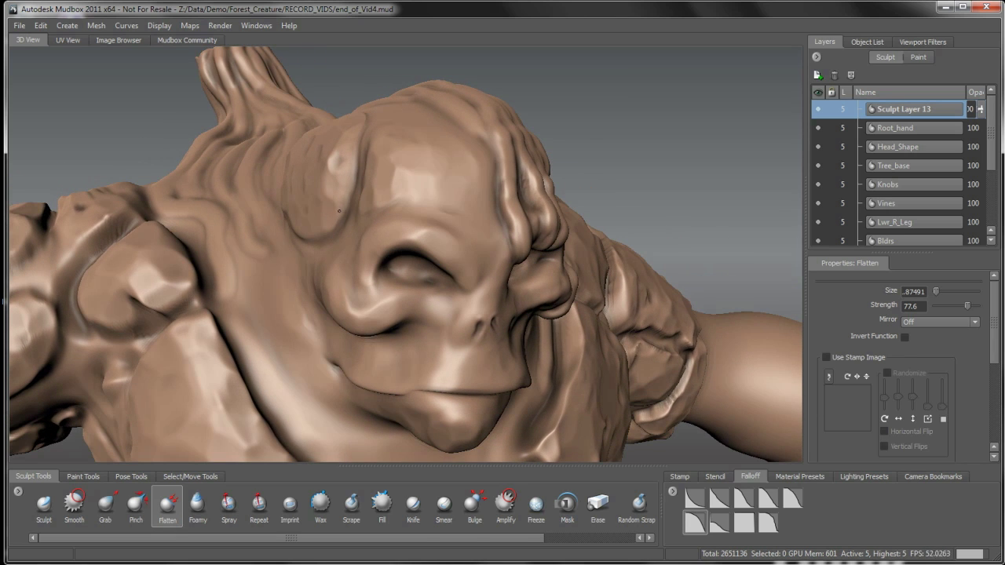
left_click_drag(337, 222, 348, 154, "alt")
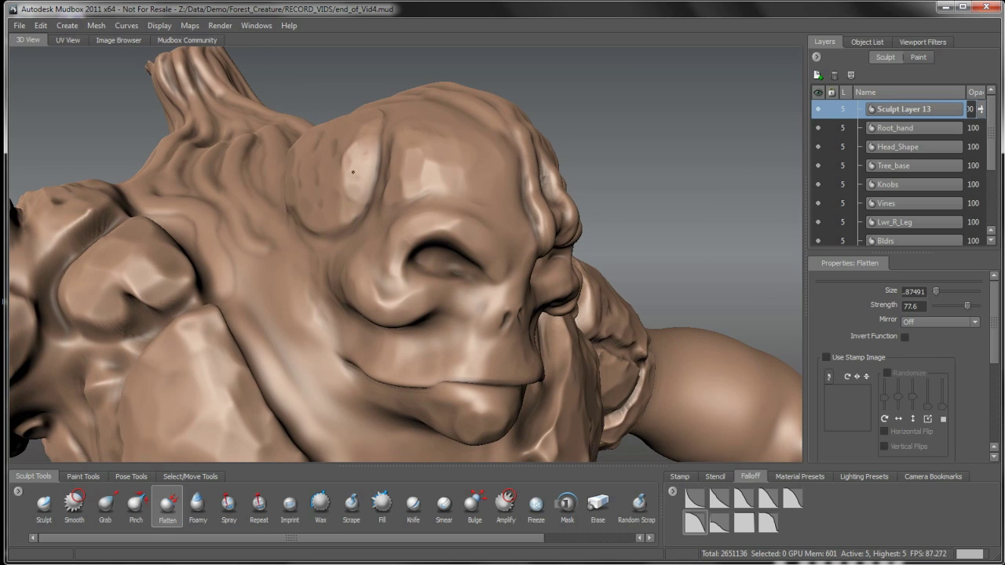
- Flatten the side face and lower rim of the boulder behind the uncovered eye
left_click_drag(344, 158, 364, 182, "alt")
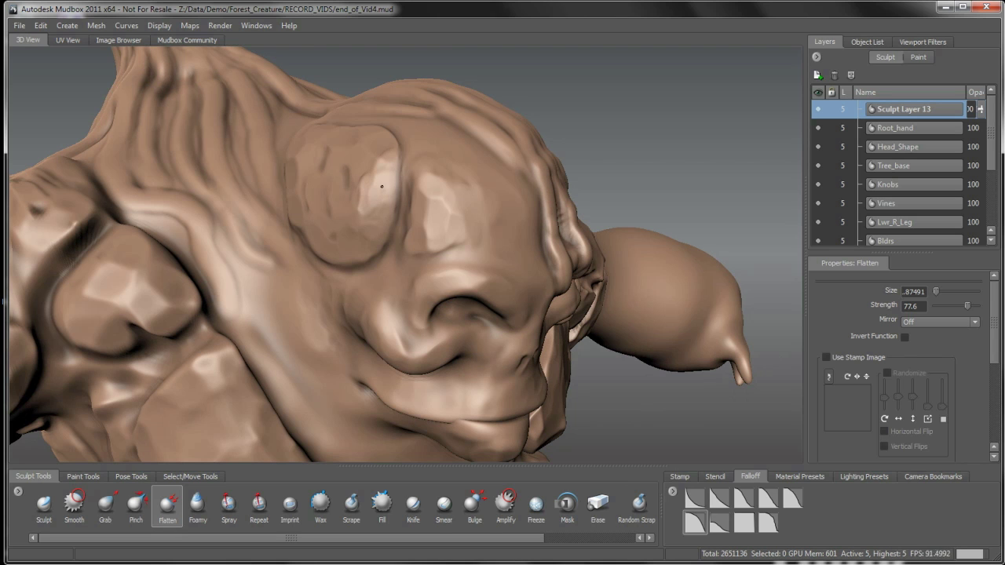
left_click_drag(382, 195, 360, 171, "alt")
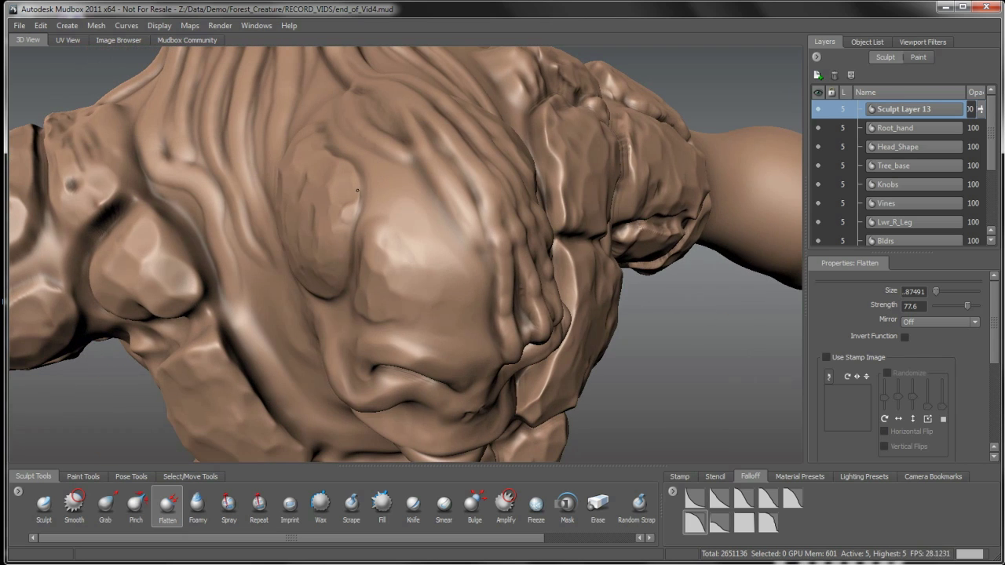
left_click_drag(347, 229, 350, 170, "alt")
left_click_drag(341, 228, 345, 193, "alt")
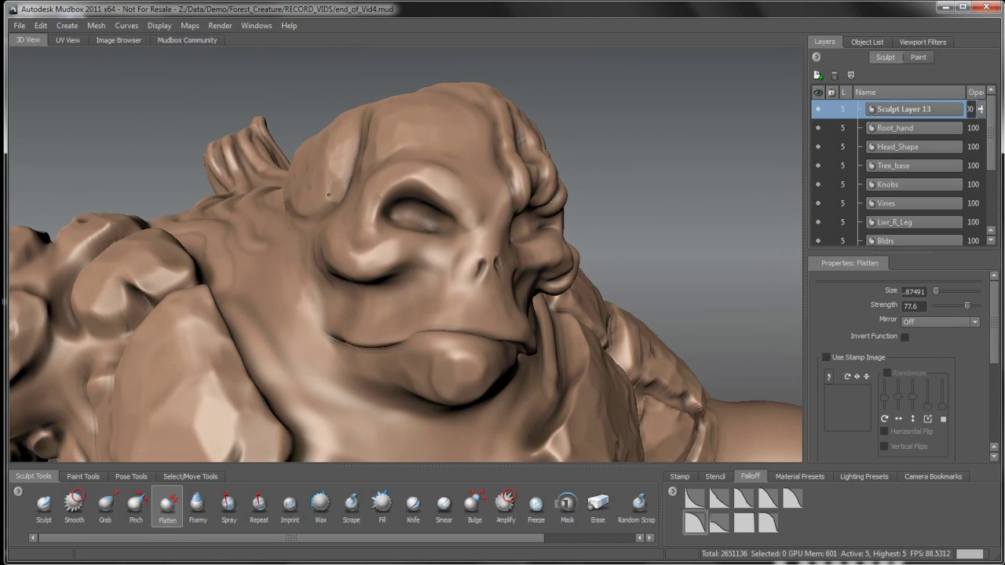
left_click_drag(334, 238, 346, 187, "alt")
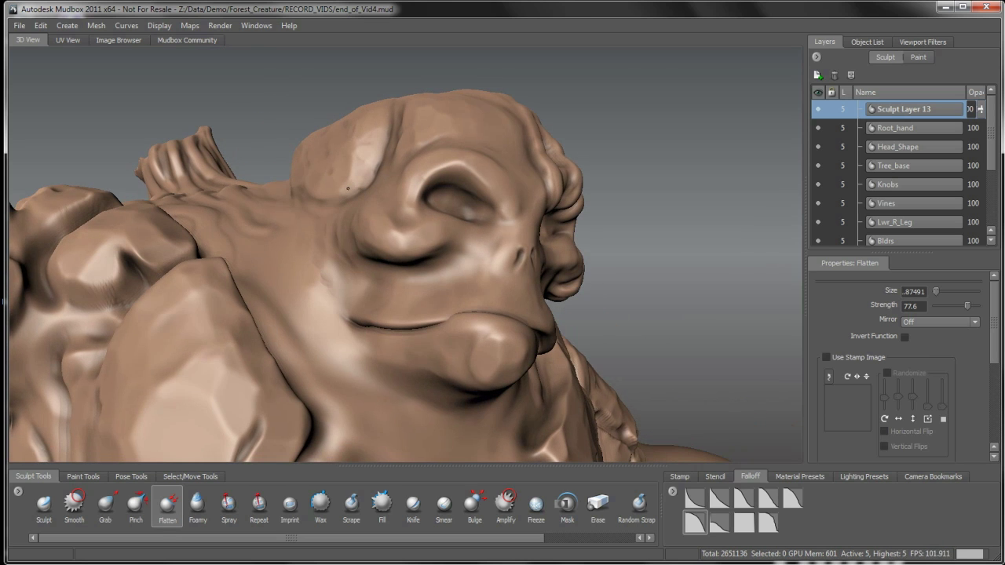
mouse_move(355, 245)
left_mouse_down("alt")
mouse_move(407, 198)
mouse_move(349, 259)
mouse_move(358, 258)
left_mouse_up("alt")
key("b")
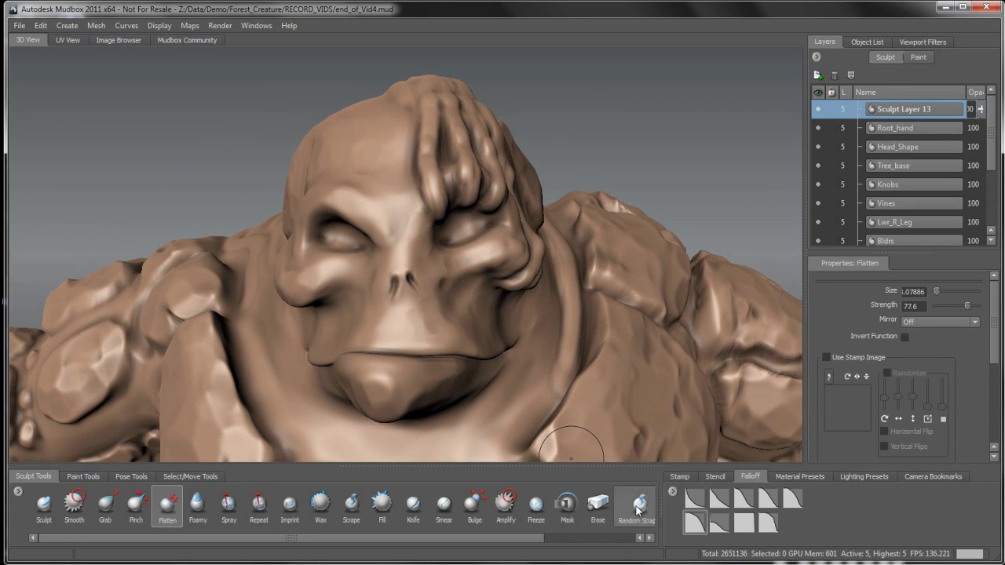
- Switch to the Random Scrapes brush, adjust its size and set its strength to 71.2
left_click(639, 507)
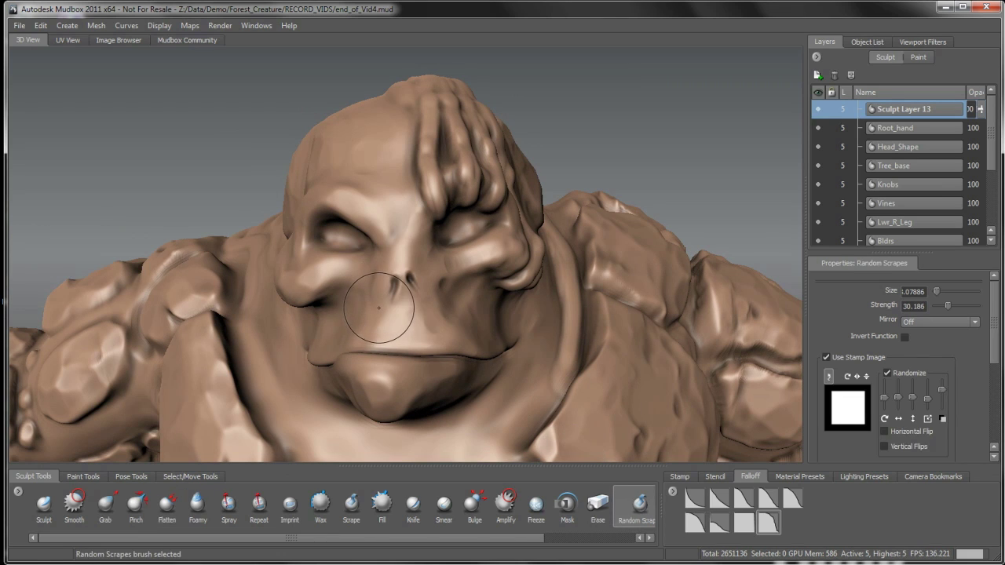
key("b")
left_click_drag(380, 313, 365, 312)
mouse_move(995, 340)
left_mouse_down()
mouse_move(997, 390)
mouse_move(997, 351)
left_mouse_up()
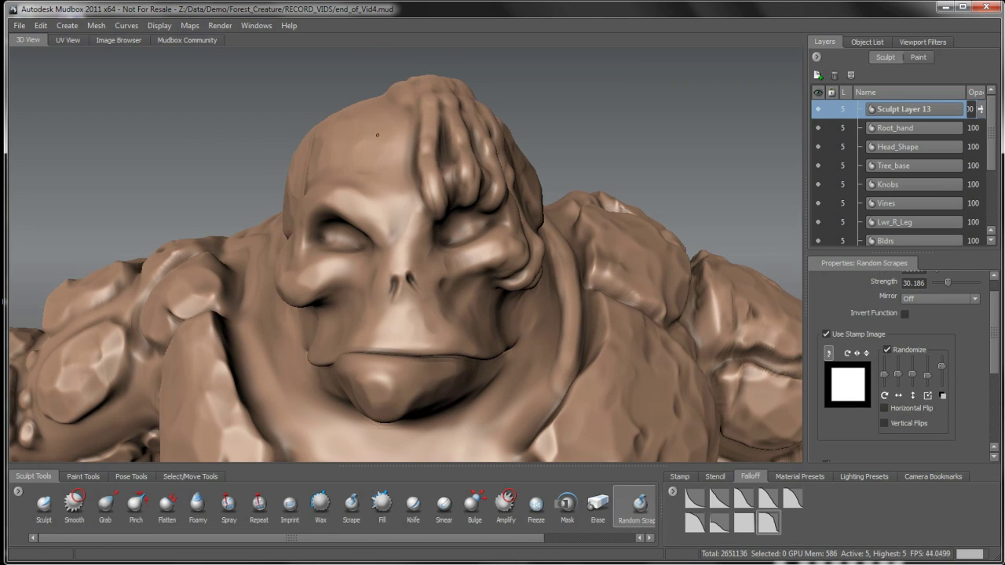
left_click_drag(372, 175, 393, 164, "alt")
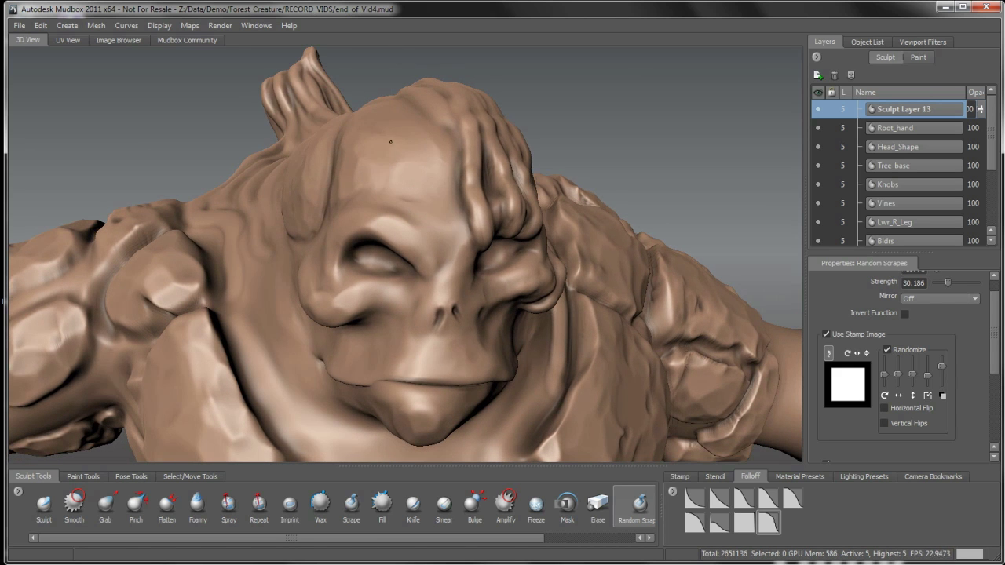
left_click_drag(950, 282, 965, 282)
- Break up the forehead and the brow over the uncovered eye with random scrapes
key("b")
left_click_drag(408, 161, 419, 193)
left_click_drag(416, 252, 421, 234, "alt")
mouse_move(416, 229)
left_mouse_down()
mouse_move(393, 203)
mouse_move(439, 230)
mouse_move(414, 208)
mouse_move(369, 208)
left_mouse_up()
mouse_move(399, 162)
left_mouse_down("alt")
mouse_move(407, 175)
mouse_move(387, 173)
mouse_move(409, 182)
left_mouse_up("alt")
left_click_drag(389, 220, 341, 217, "alt")
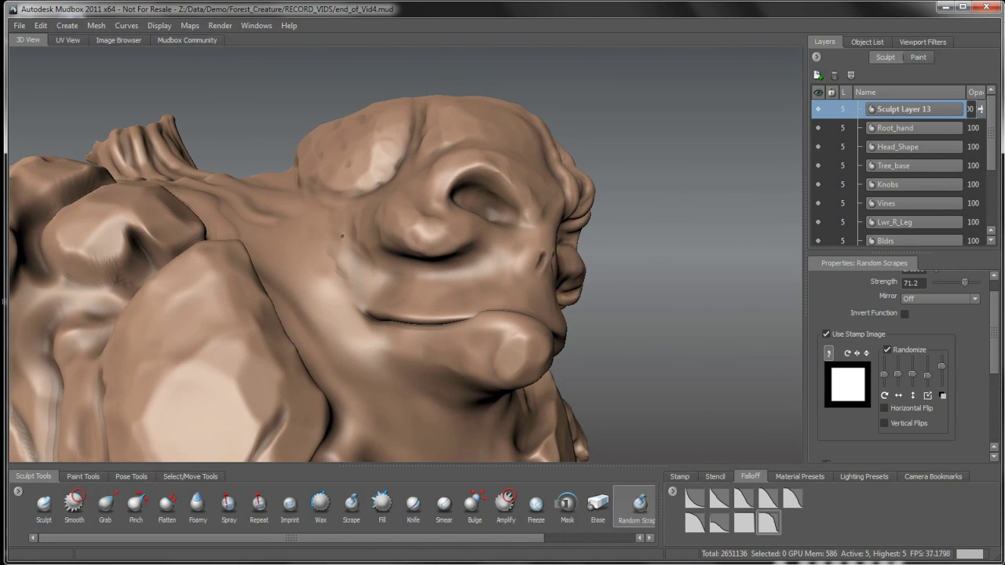
- Add random scrapes to the upper lip, cheek and boulder on the root-hand side of the face
mouse_move(344, 280)
left_mouse_down("alt")
mouse_move(404, 292)
mouse_move(410, 313)
mouse_move(356, 299)
left_mouse_up("alt")
key("b")
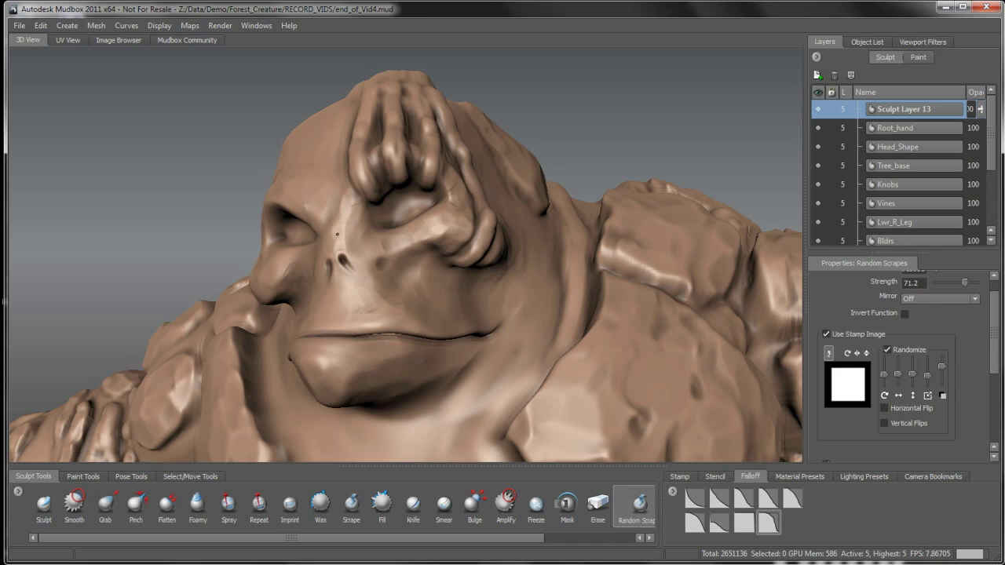
left_click_drag(349, 236, 357, 272, "alt")
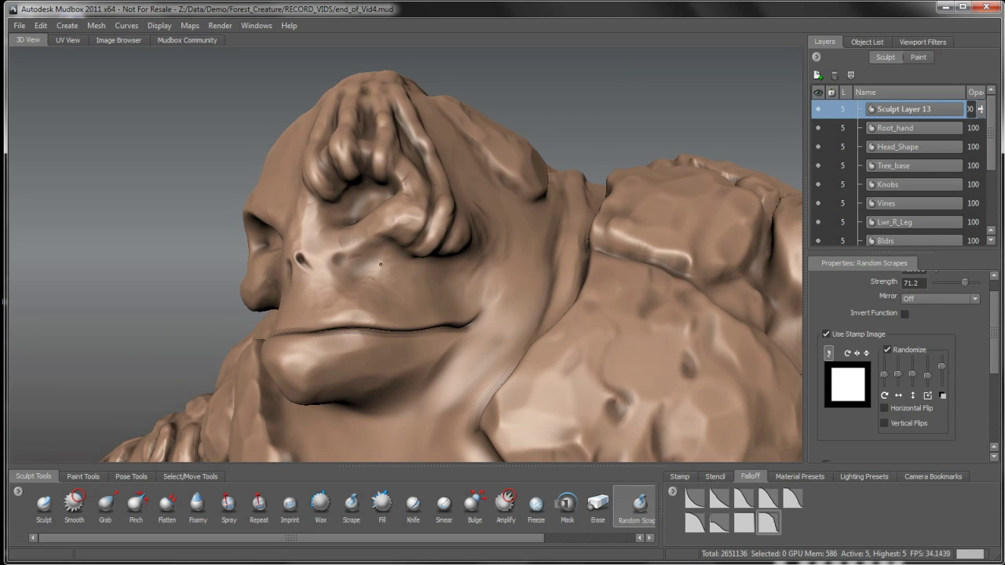
left_click_drag(419, 291, 402, 248, "alt")
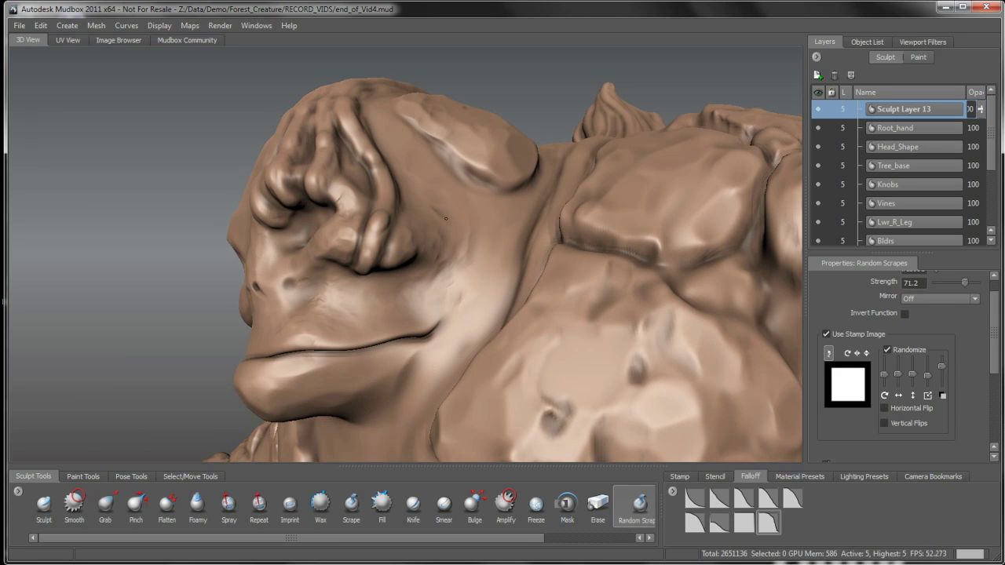
left_click_drag(441, 192, 457, 207, "alt")
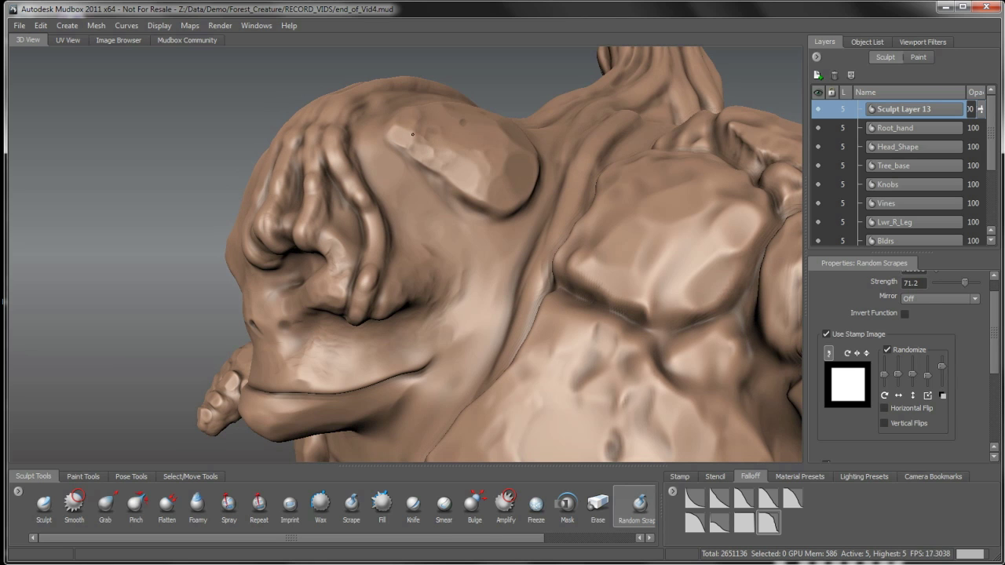
- Chisel random scrape facets into the cheekbone below the uncovered eye and the upper lip beside it
left_click_drag(404, 154, 389, 196, "alt")
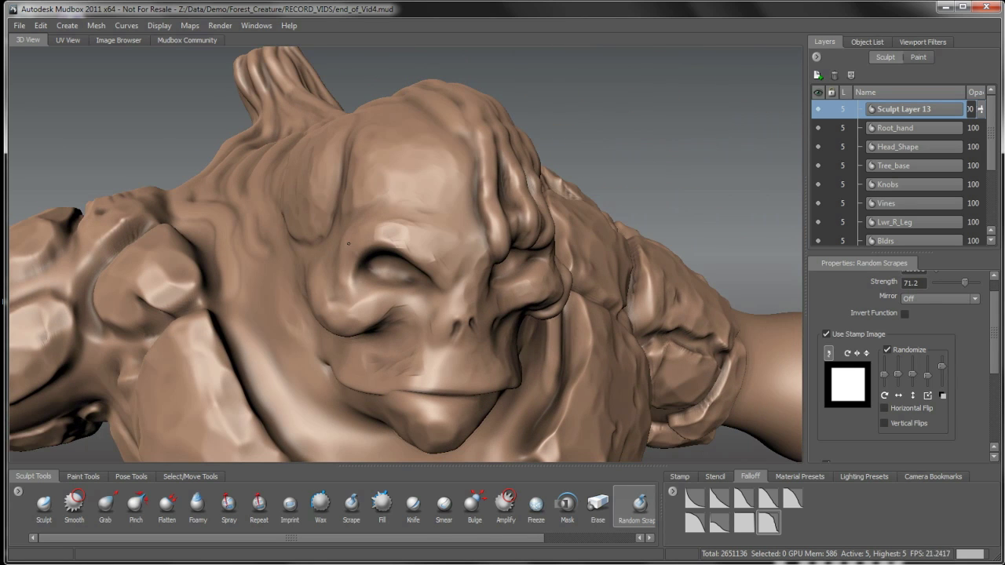
left_click_drag(343, 237, 339, 193, "alt")
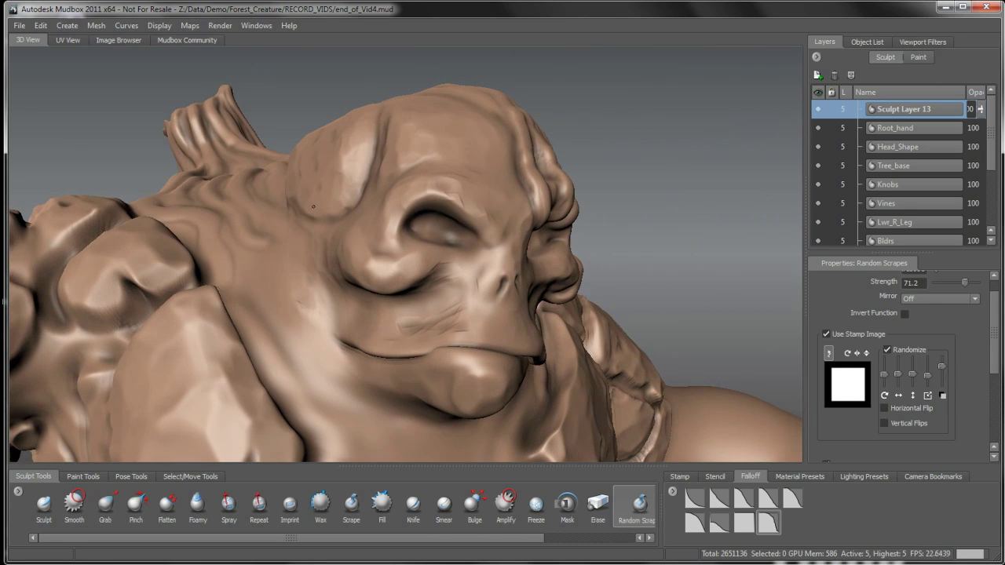
mouse_move(370, 267)
left_mouse_down()
mouse_move(382, 269)
mouse_move(363, 242)
mouse_move(389, 276)
left_mouse_up()
mouse_move(395, 332)
left_mouse_down("alt")
mouse_move(397, 313)
mouse_move(363, 300)
left_mouse_up("alt")
left_click_drag(438, 361, 392, 309, "alt")
mouse_move(404, 305)
left_mouse_down()
mouse_move(446, 329)
mouse_move(468, 286)
mouse_move(472, 313)
left_mouse_up()
left_click_drag(502, 334, 396, 310, "alt")
mouse_move(392, 302)
left_mouse_down()
mouse_move(356, 267)
mouse_move(386, 298)
mouse_move(380, 304)
mouse_move(393, 287)
mouse_move(398, 310)
mouse_move(369, 312)
mouse_move(377, 275)
mouse_move(393, 267)
left_mouse_up()
- Roughen the boulder behind the uncovered eye with random scrapes across its side and upper edge
left_click_drag(353, 133, 451, 186, "alt")
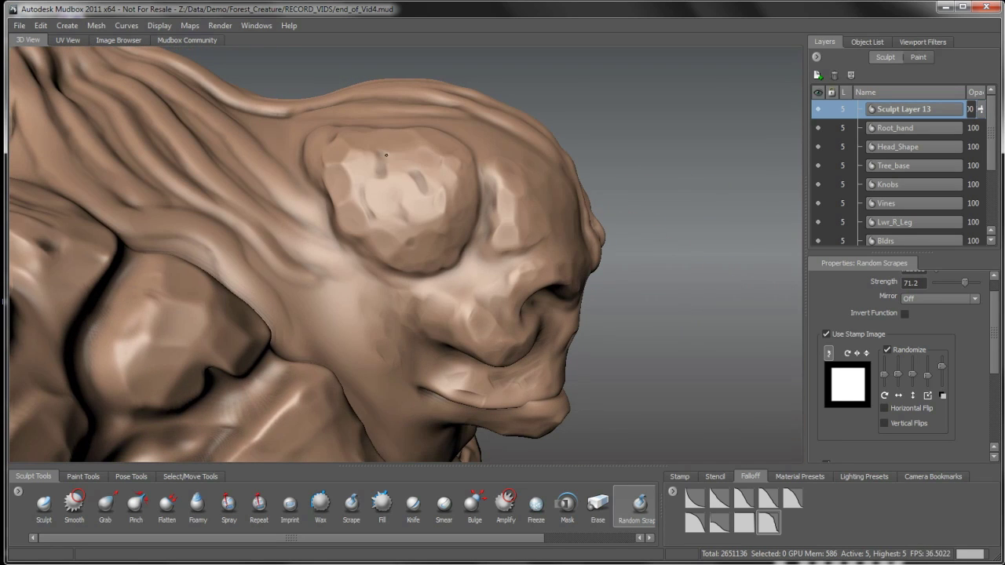
left_click_drag(369, 164, 421, 189, "alt")
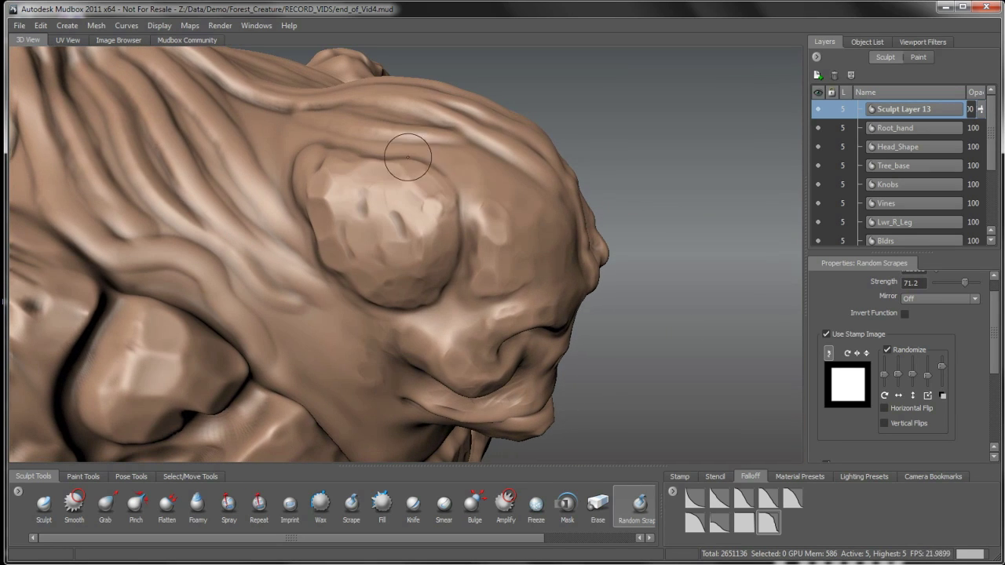
left_click_drag(287, 149, 332, 261, "alt")
- Chisel random scrapes into the lower lip, chin and jawline, working across both sides of the face
left_click_drag(354, 334, 293, 278, "alt")
left_click_drag(301, 329, 314, 348, "alt")
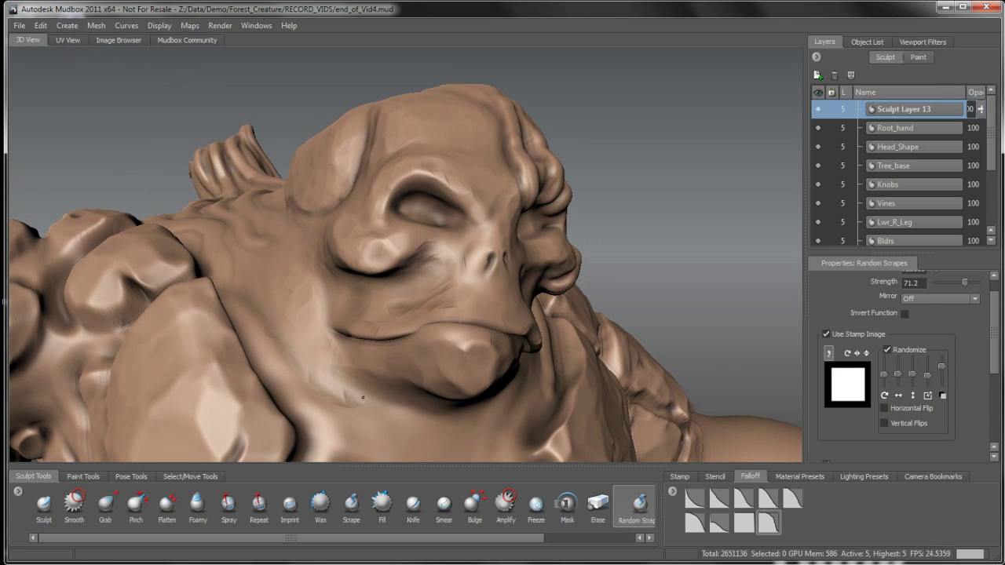
left_click_drag(365, 399, 345, 298, "alt")
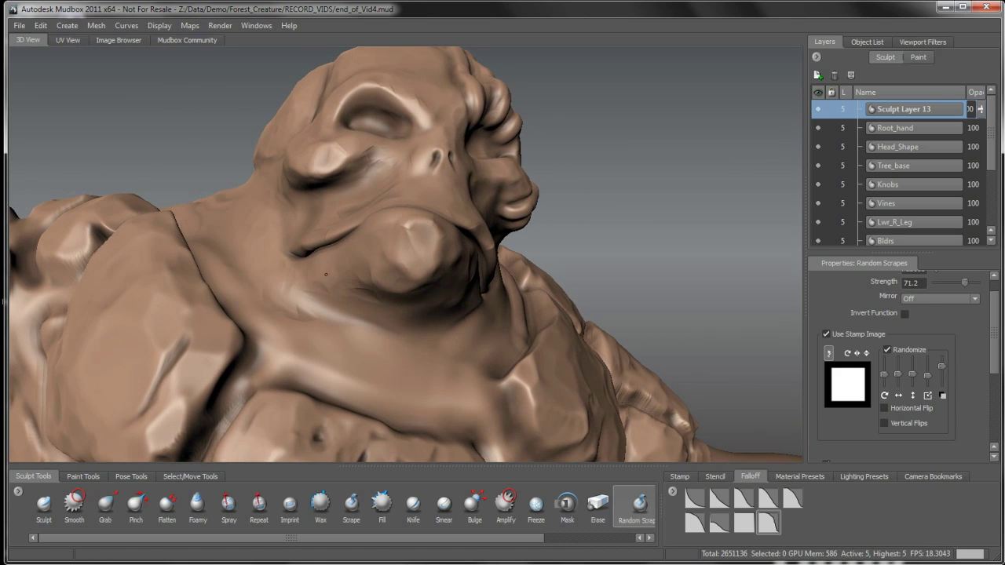
mouse_move(326, 263)
left_mouse_down("alt")
mouse_move(322, 224)
mouse_move(344, 248)
left_mouse_up("alt")
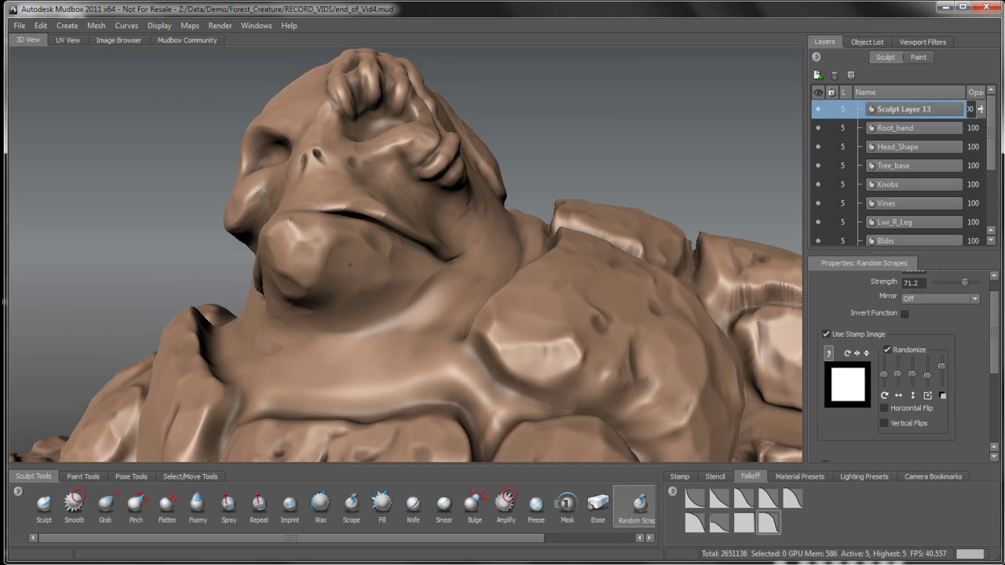
left_click_drag(392, 271, 396, 263, "alt")
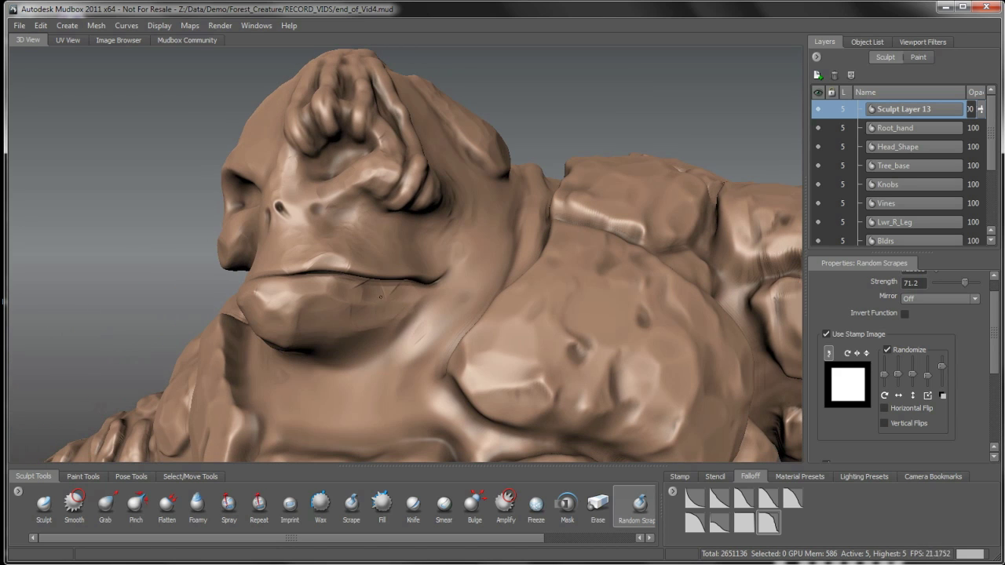
- Resize the random scrapes brush and roughen the cheek beside the mouth corner on the root-hand side
left_click_drag(469, 250, 471, 230, "alt")
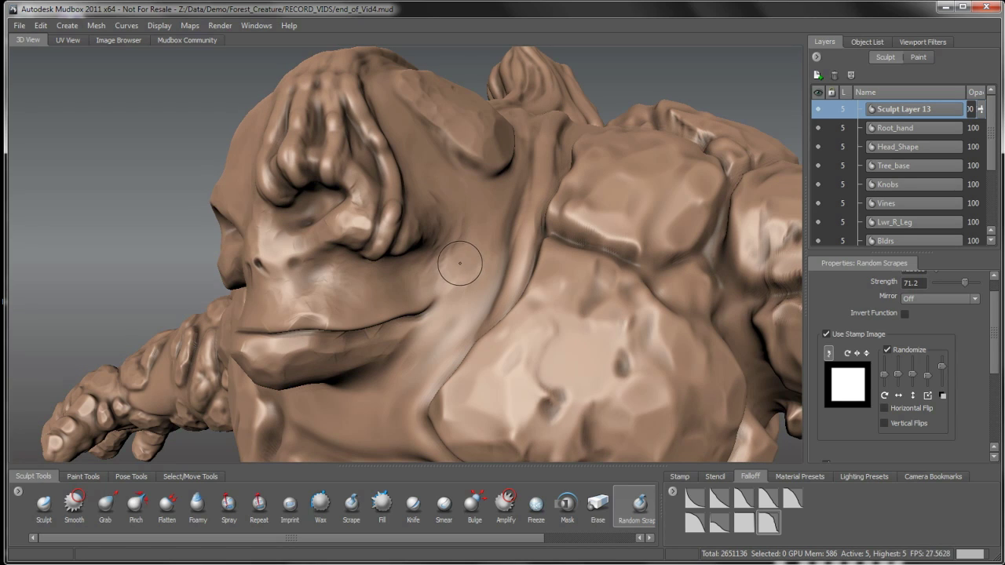
key("b")
left_click_drag(462, 249, 463, 199)
- Add random scrapes to the cheekbone below the uncovered eye and to the surfaces inside both eye sockets
left_click_drag(348, 298, 393, 280, "alt")
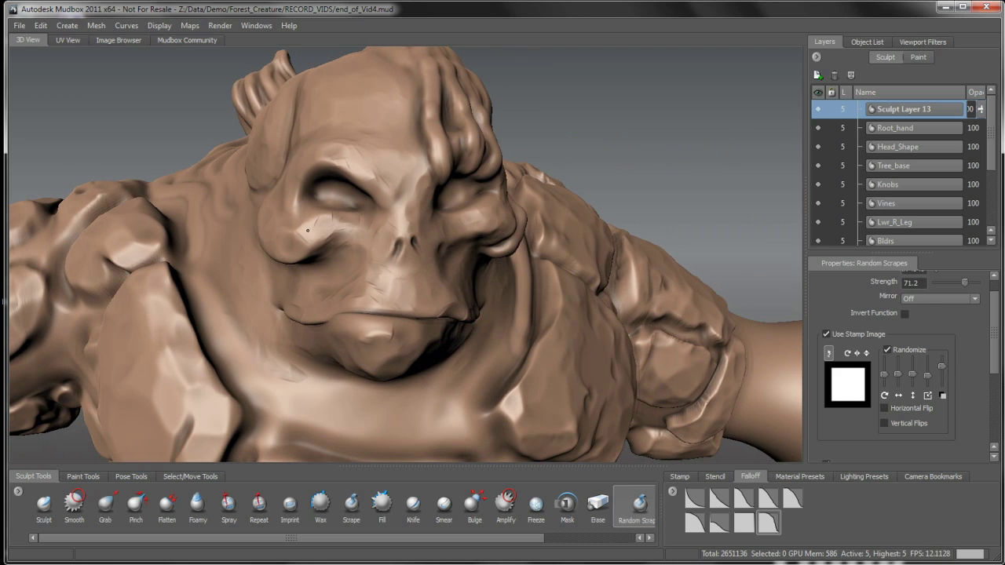
right_click_drag(324, 223, 346, 240, "alt")
left_click_drag(345, 240, 336, 226, "alt")
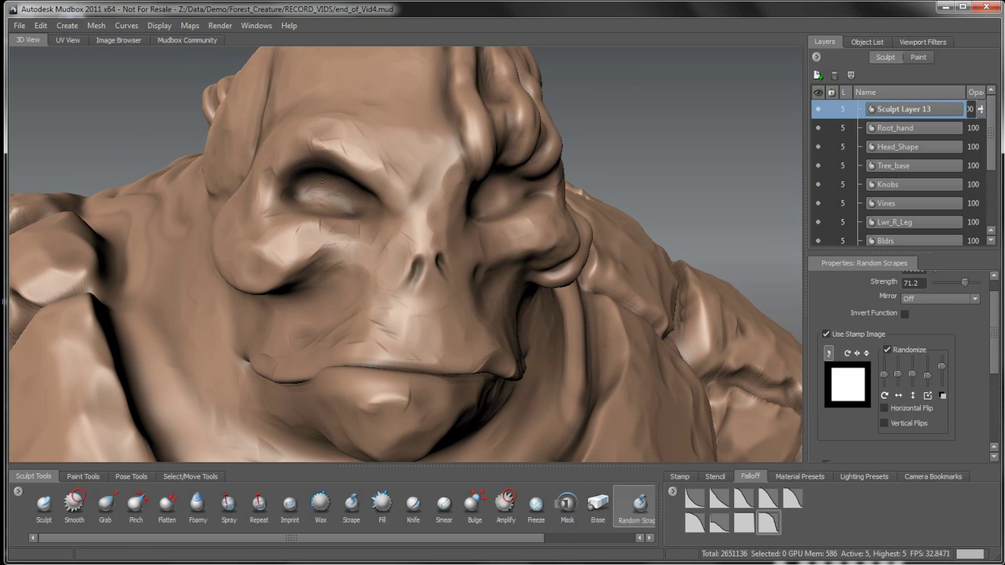
mouse_move(404, 243)
left_mouse_down("alt")
mouse_move(373, 210)
mouse_move(389, 178)
left_mouse_up("alt")
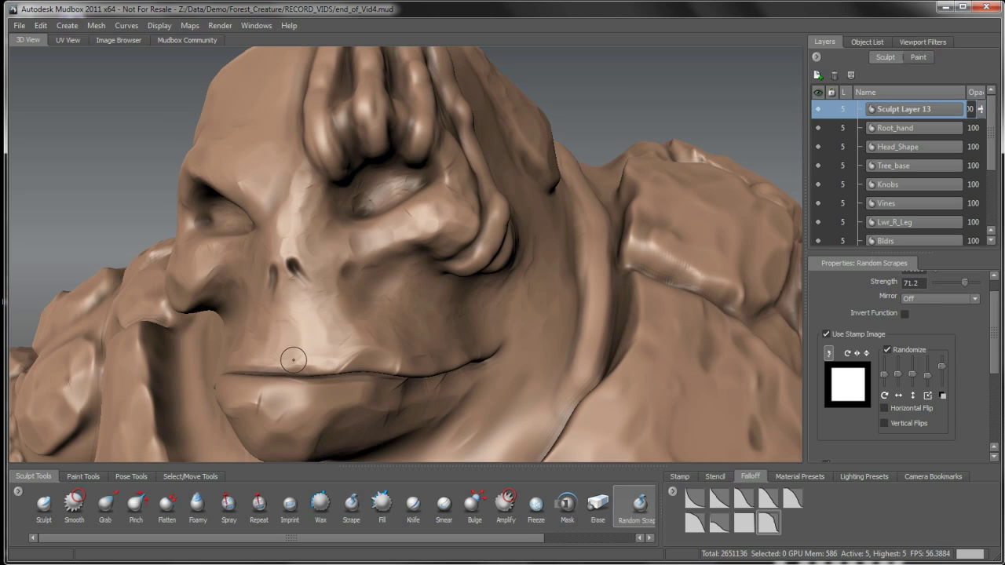
- Break up the upper lip, chin and neck below the mouth corners with further random scrapes
left_click_drag(298, 353, 361, 325, "alt")
left_click_drag(284, 319, 431, 354, "alt")
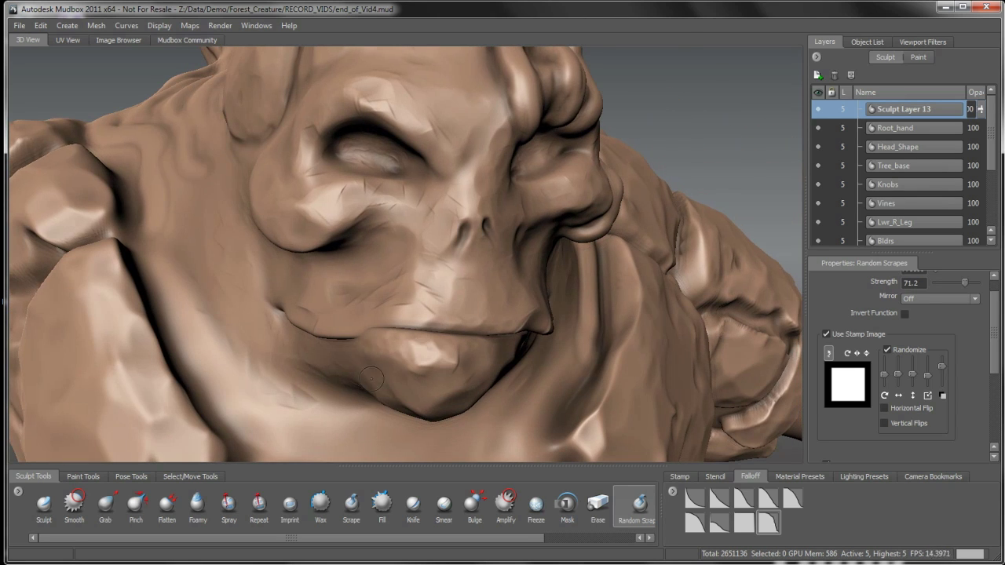
mouse_move(377, 380)
left_mouse_down("alt")
mouse_move(408, 277)
mouse_move(377, 263)
mouse_move(385, 257)
mouse_move(389, 275)
mouse_move(385, 240)
mouse_move(366, 251)
left_mouse_up("alt")
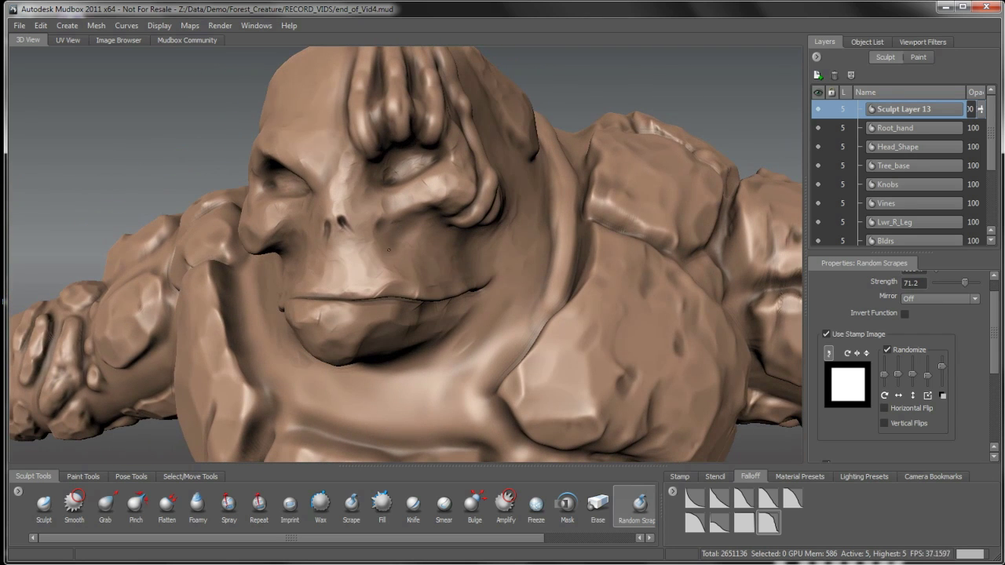
left_click_drag(443, 265, 450, 226, "alt")
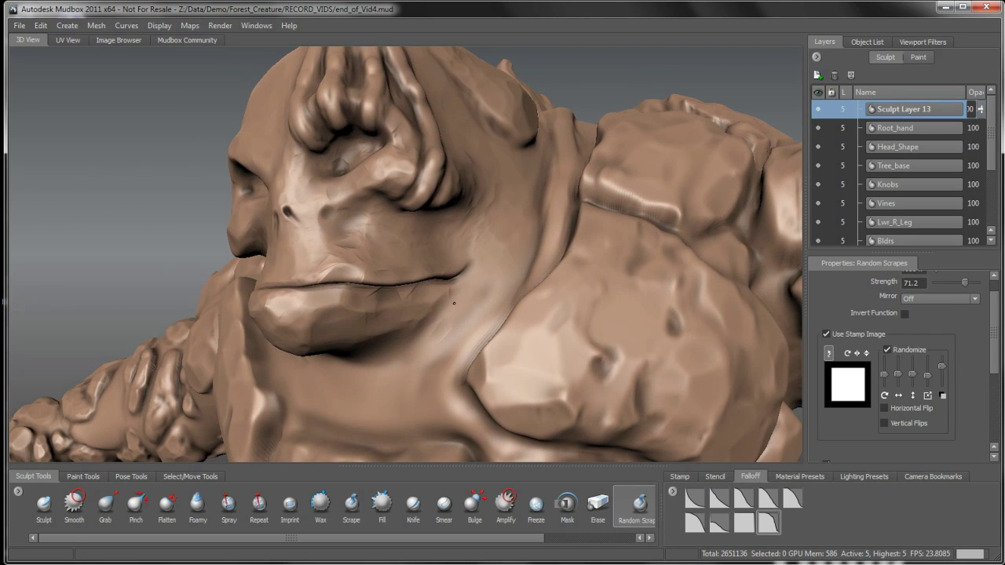